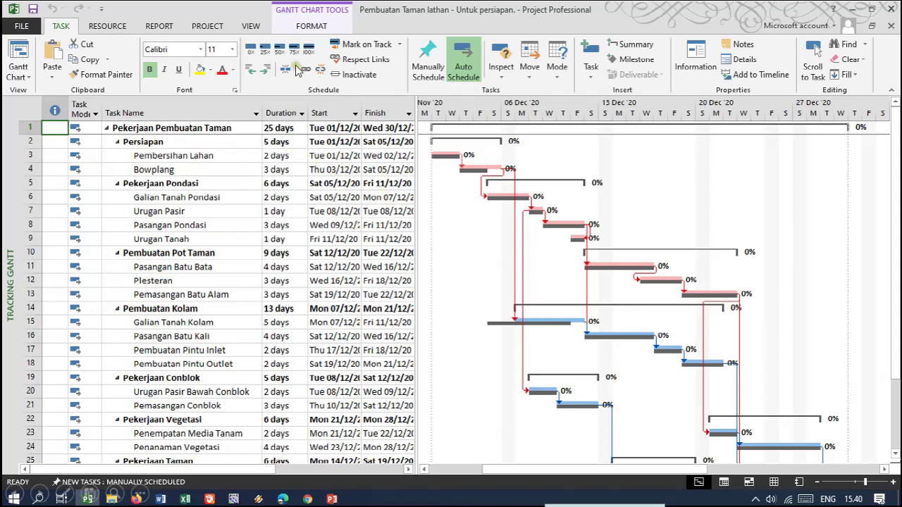
# Switch the project from the Tracking Gantt to the Task Usage view.
pyautogui.click(248, 26)
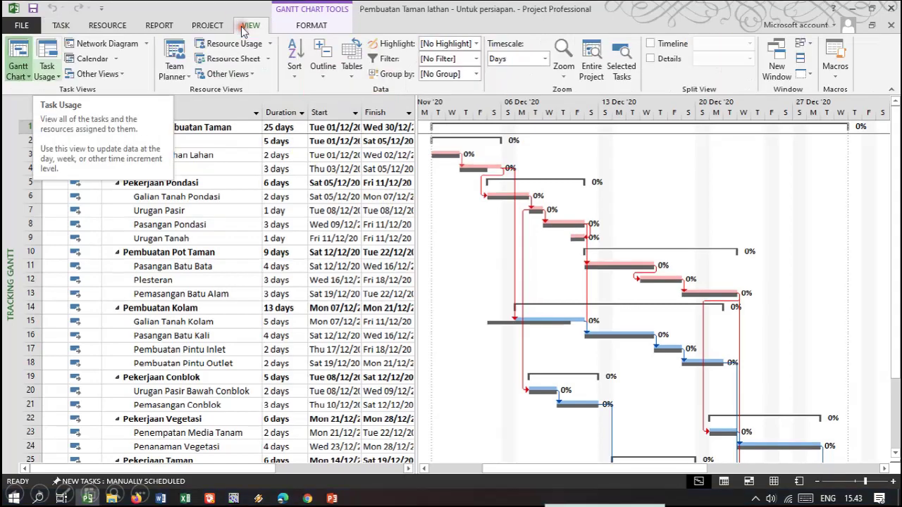
pyautogui.click(47, 62)
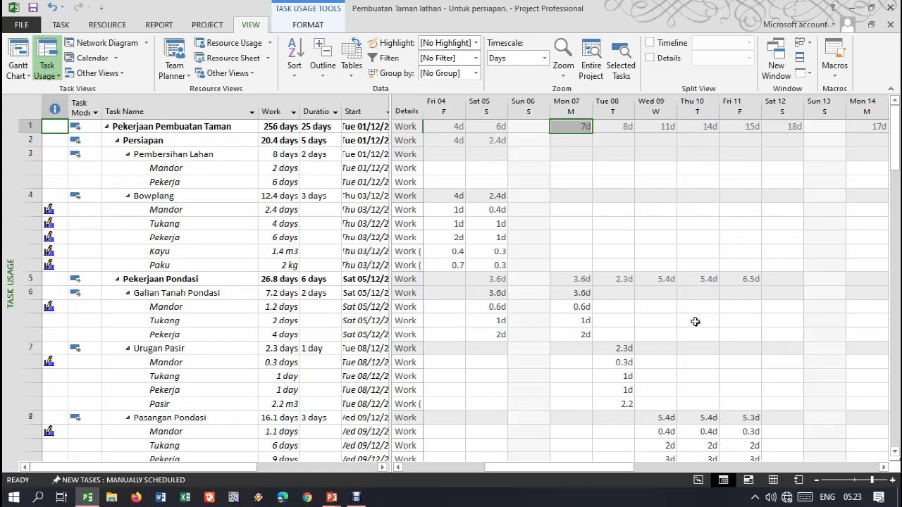
# Under Galian Tanah Kolam, delete the Tukang and Pekerja work from Tue 08 to Fri 11, plus the remaining Fri 11 work.
pyautogui.scroll(-1, 674, 364)
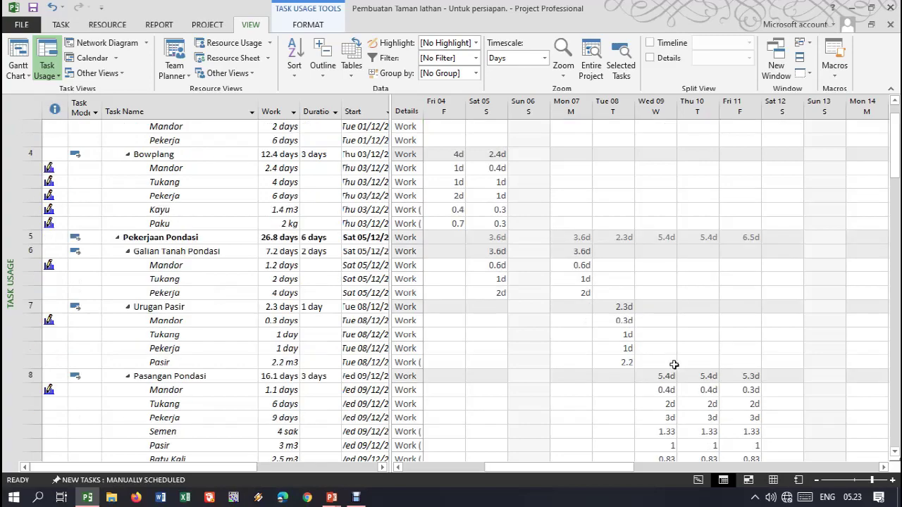
pyautogui.scroll(-4, 674, 365)
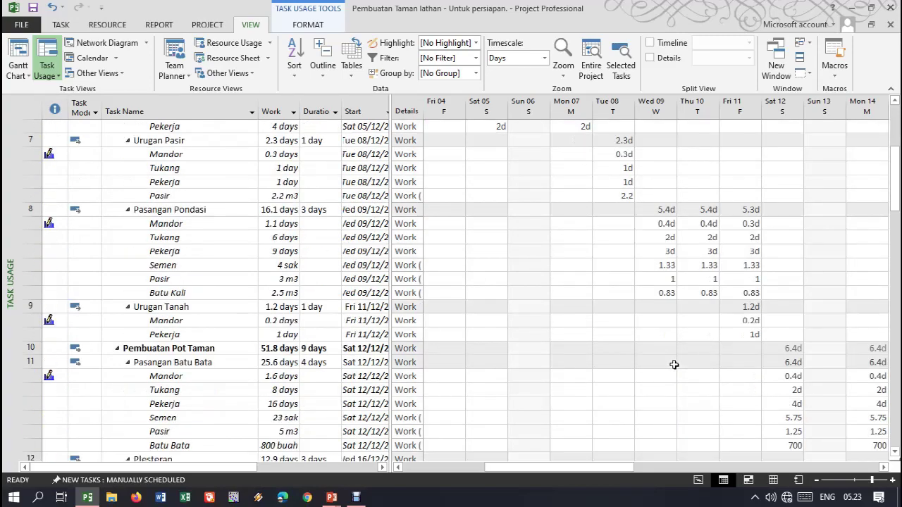
pyautogui.scroll(-6, 674, 364)
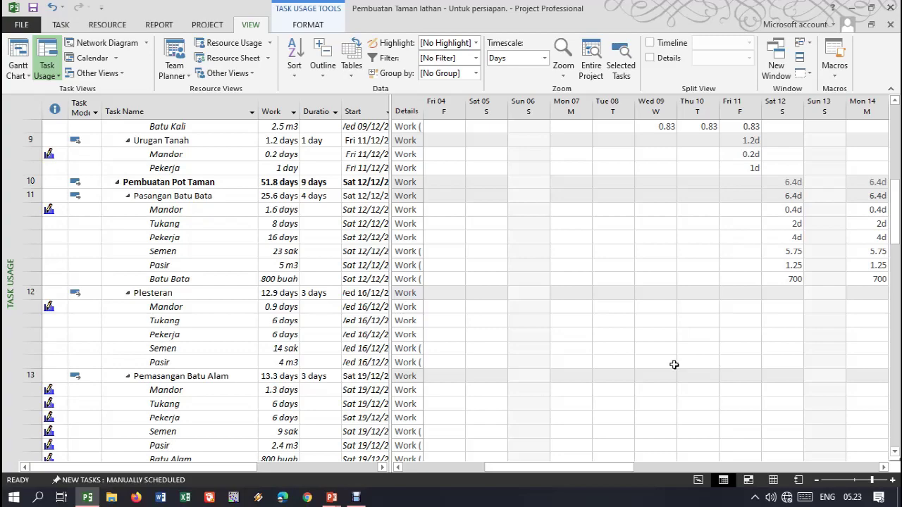
pyautogui.scroll(-1, 674, 364)
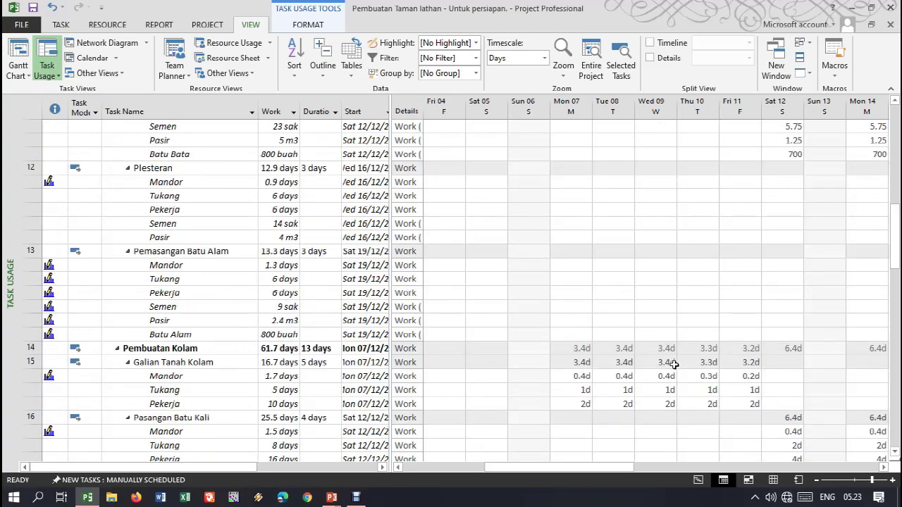
pyautogui.click(893, 455)
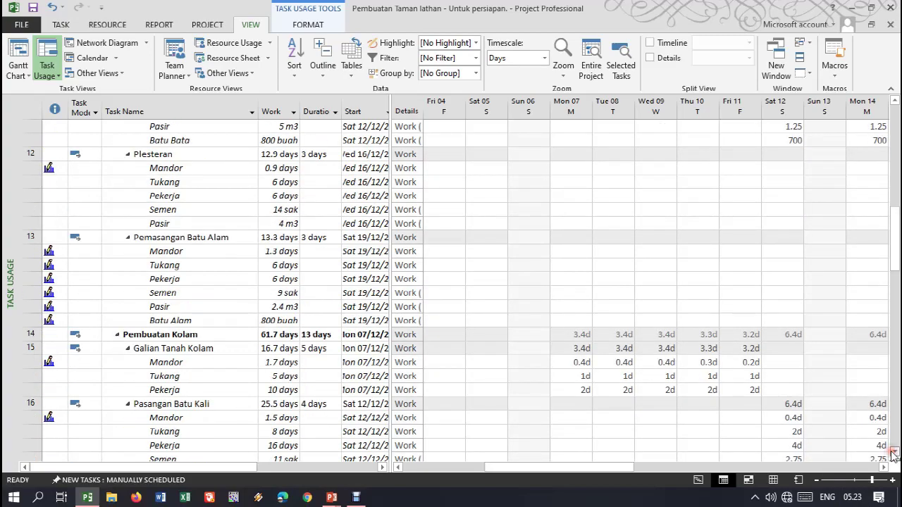
pyautogui.click(893, 455)
pyautogui.click(894, 455)
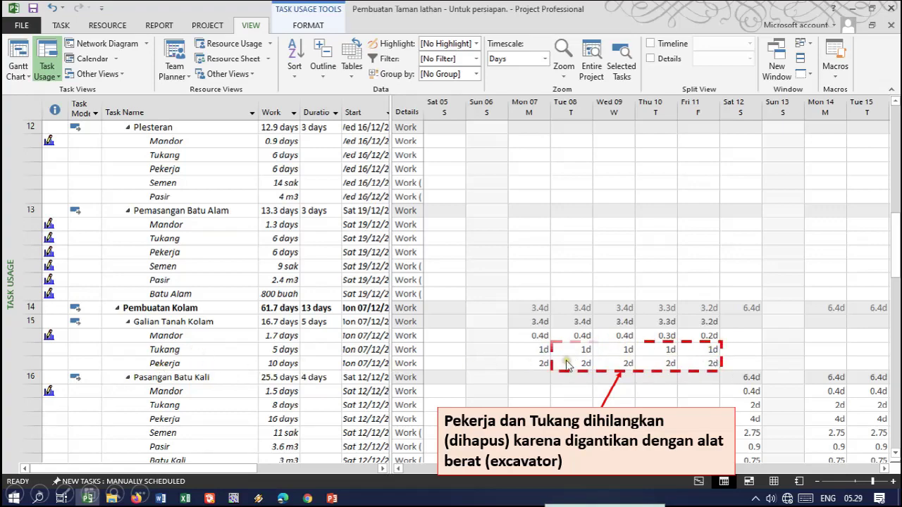
pyautogui.click(586, 352)
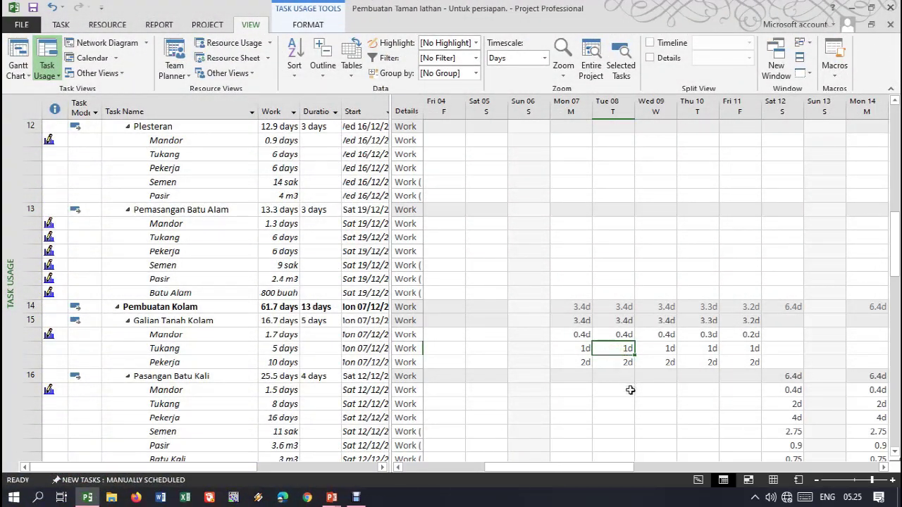
pyautogui.moveTo(615, 345); pyautogui.dragTo(746, 360)
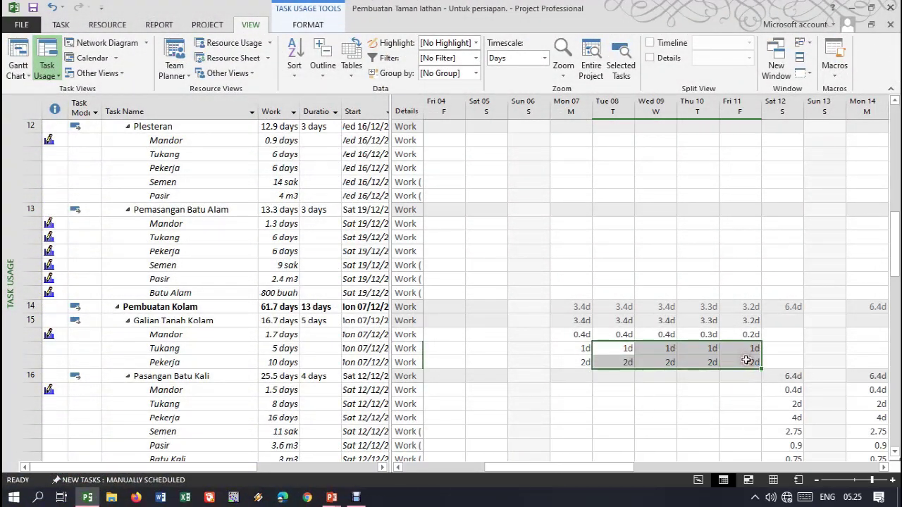
pyautogui.press('Delete')
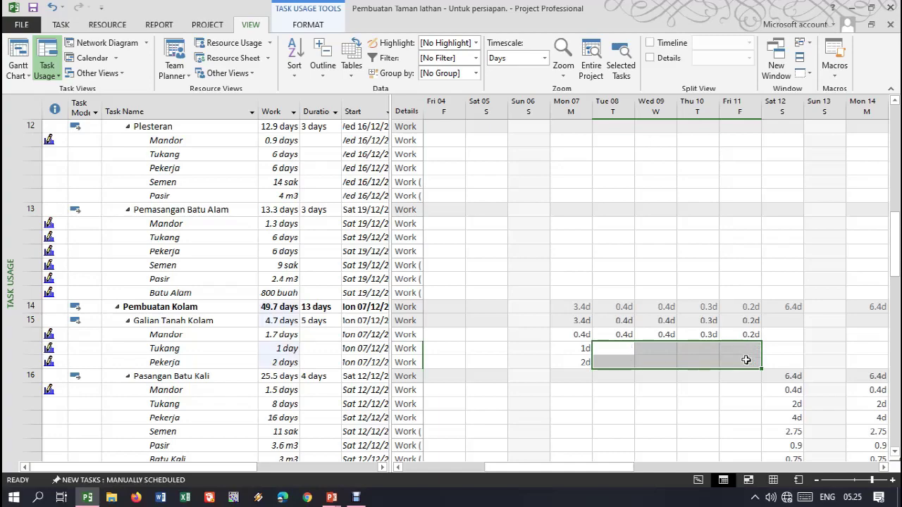
pyautogui.click(735, 387)
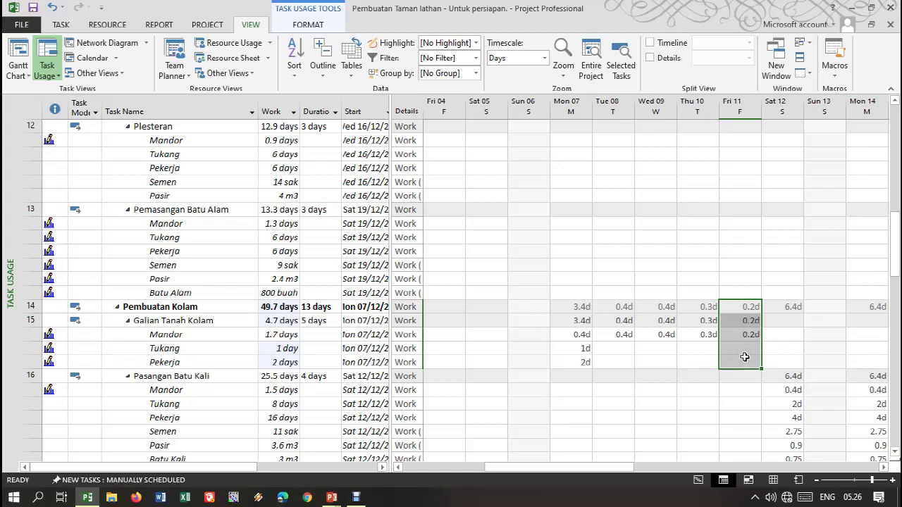
pyautogui.press('Delete')
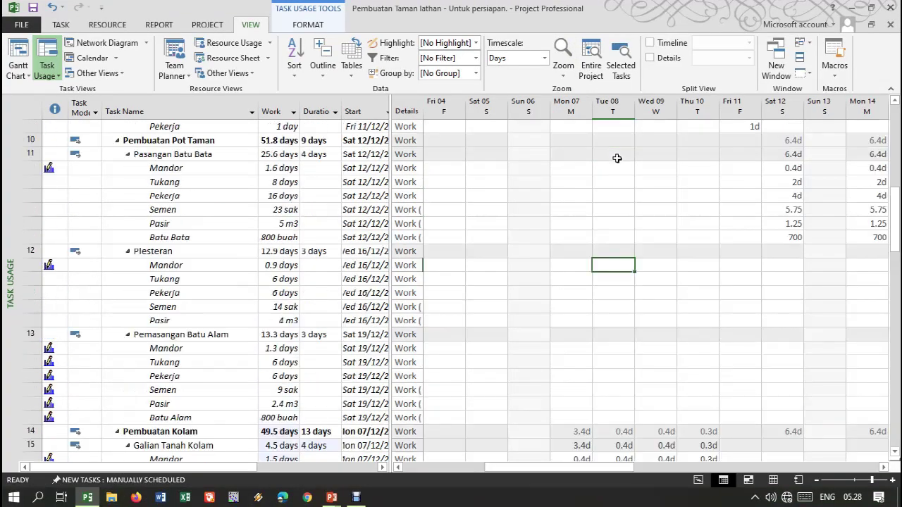
# Examine the daily resource work of the Urugan Pasir and Urugan Pasir Bawah Conblok tasks around Tue 08 and Wed 09.
pyautogui.scroll(3, 617, 158)
pyautogui.scroll(7, 617, 158)
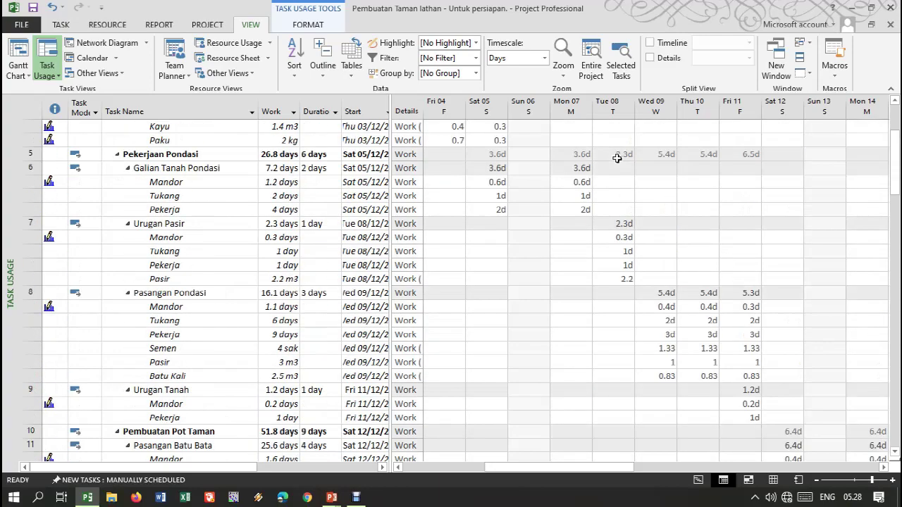
pyautogui.scroll(-1, 617, 157)
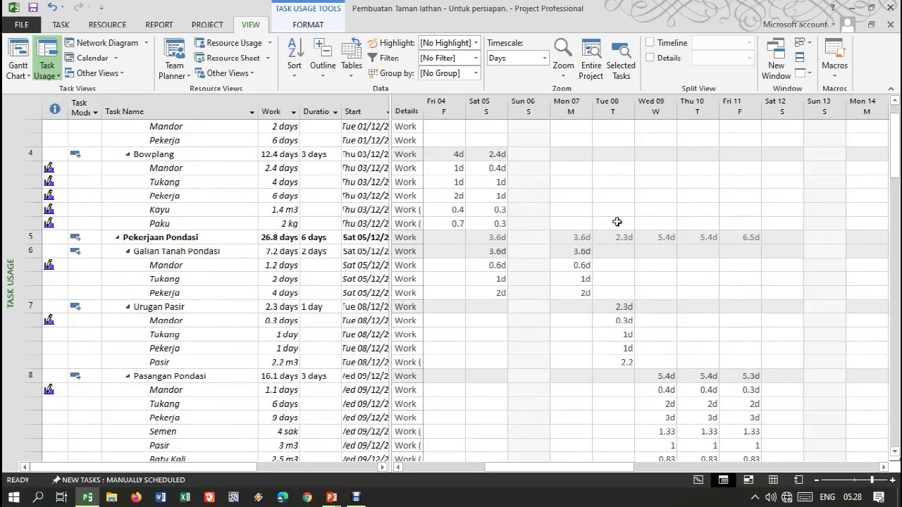
pyautogui.click(618, 306)
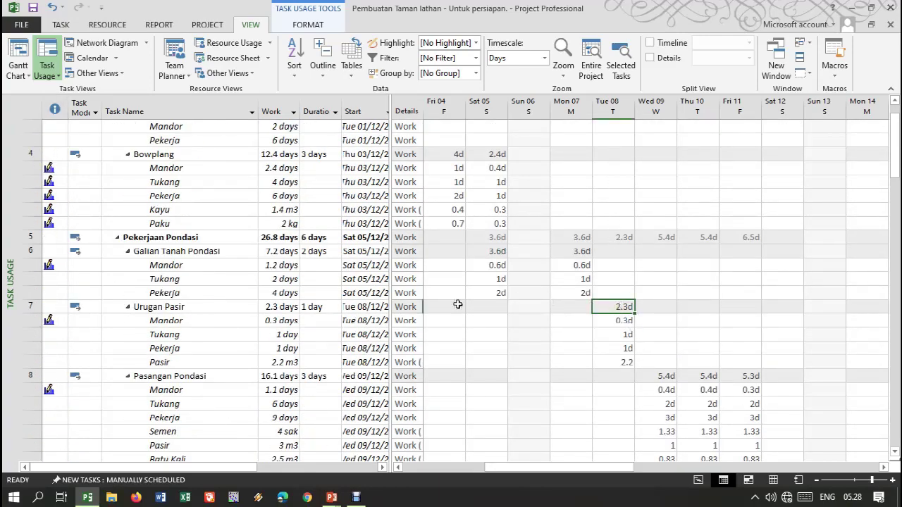
pyautogui.scroll(-16, 663, 324)
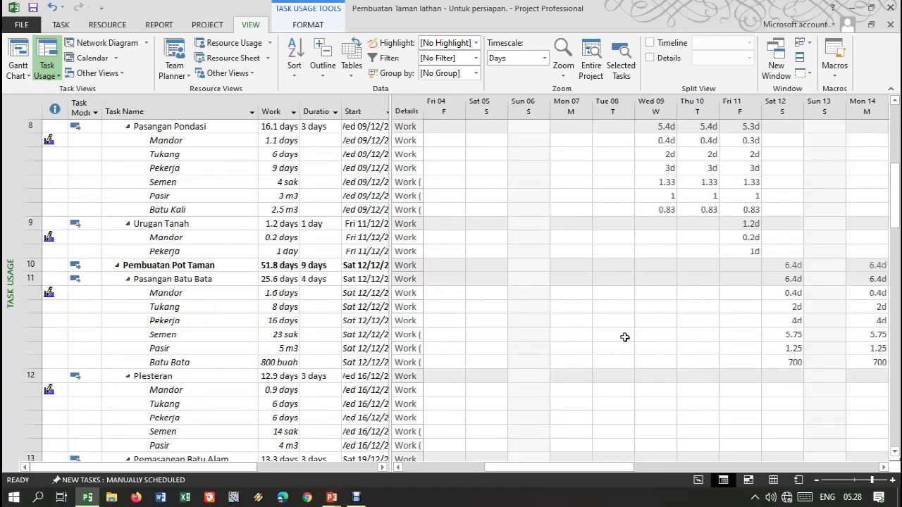
pyautogui.scroll(-3, 624, 338)
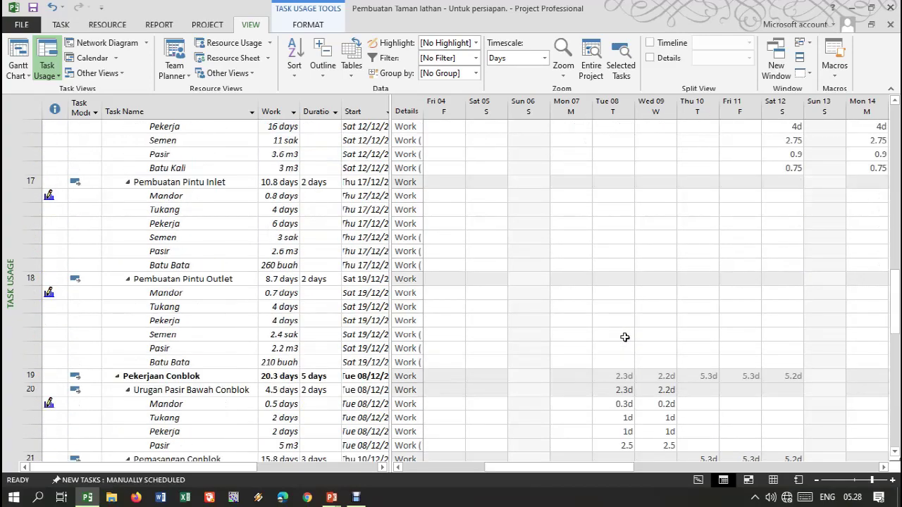
pyautogui.scroll(-3, 625, 338)
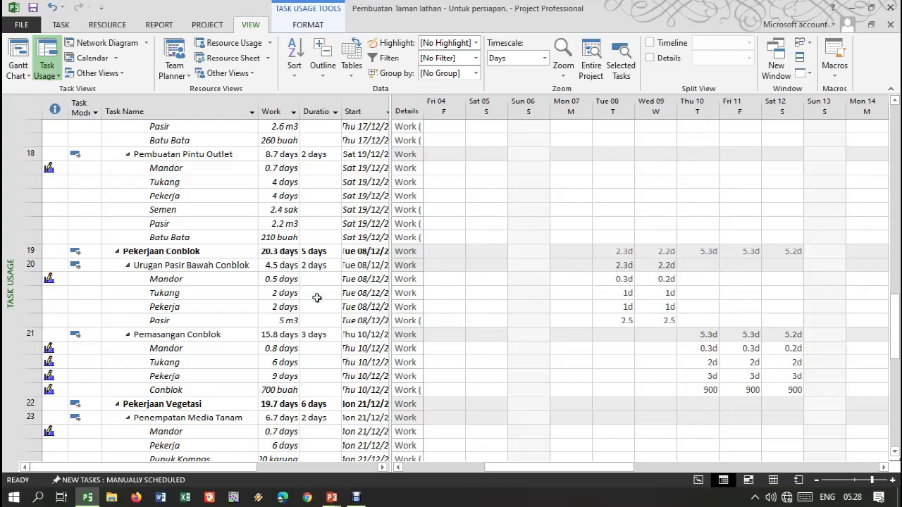
pyautogui.click(222, 269)
pyautogui.click(604, 285)
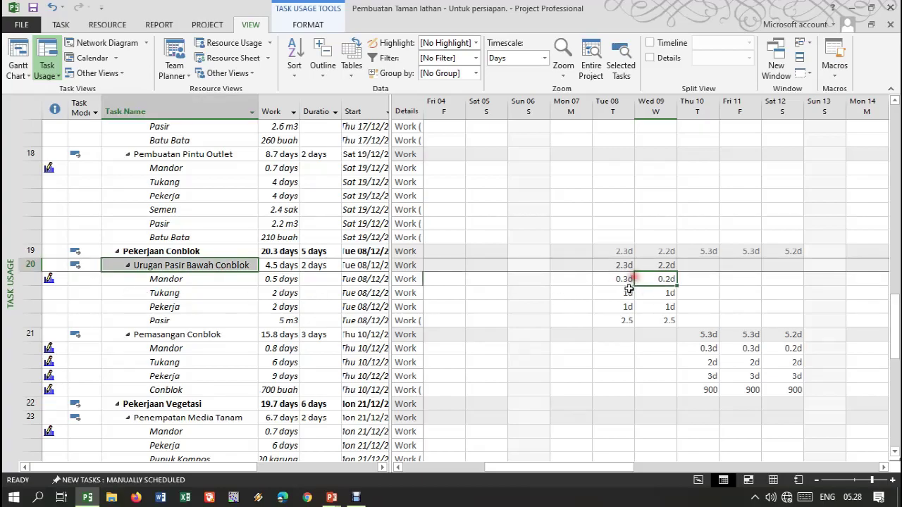
# Under Urugan Pasir Bawah Conblok, set the Tue 08 work to 2d for Tukang and 3d for Pekerja.
pyautogui.scroll(-5, 628, 292)
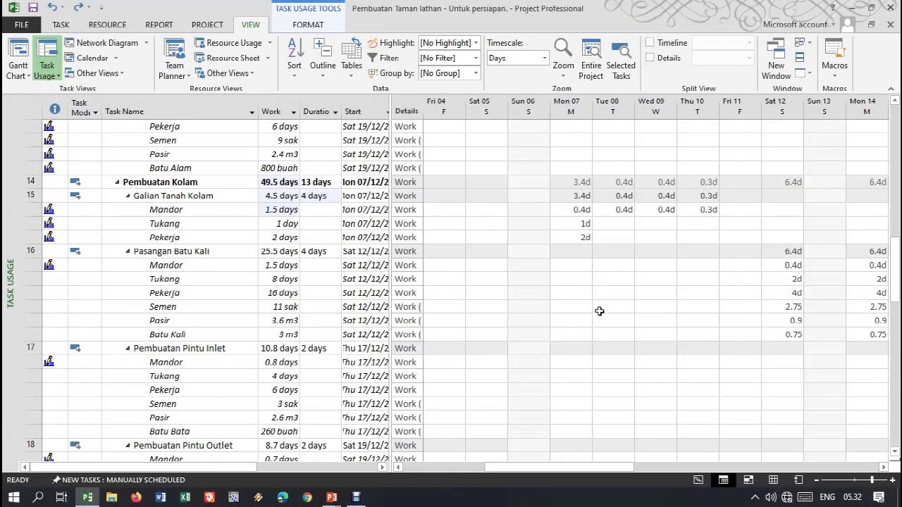
pyautogui.scroll(-4, 599, 311)
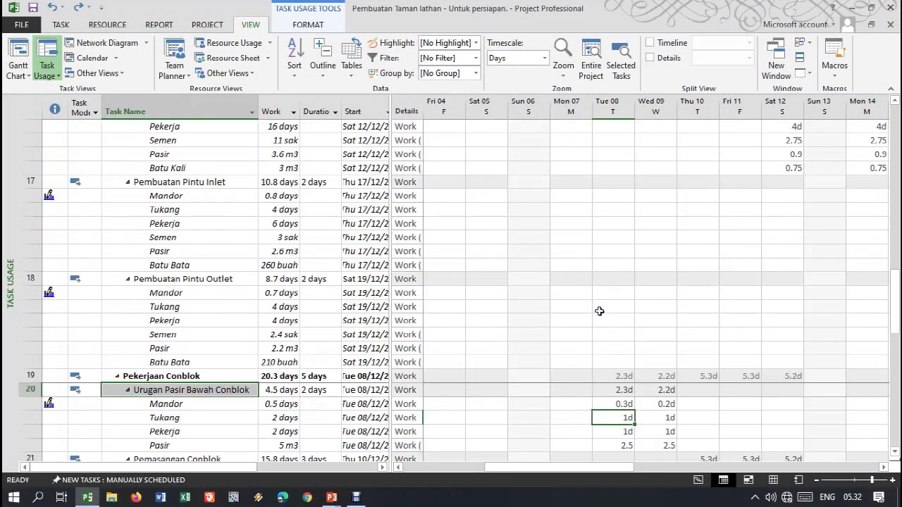
pyautogui.scroll(-5, 599, 311)
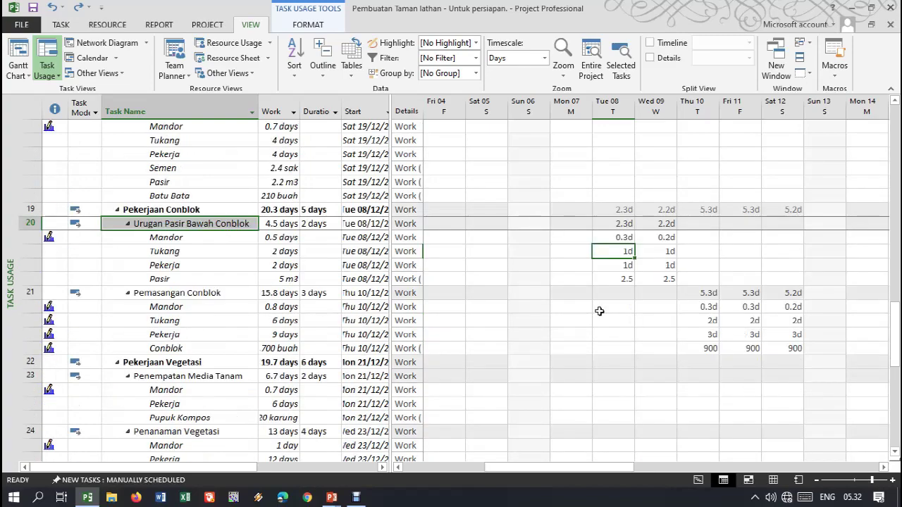
pyautogui.click(895, 452)
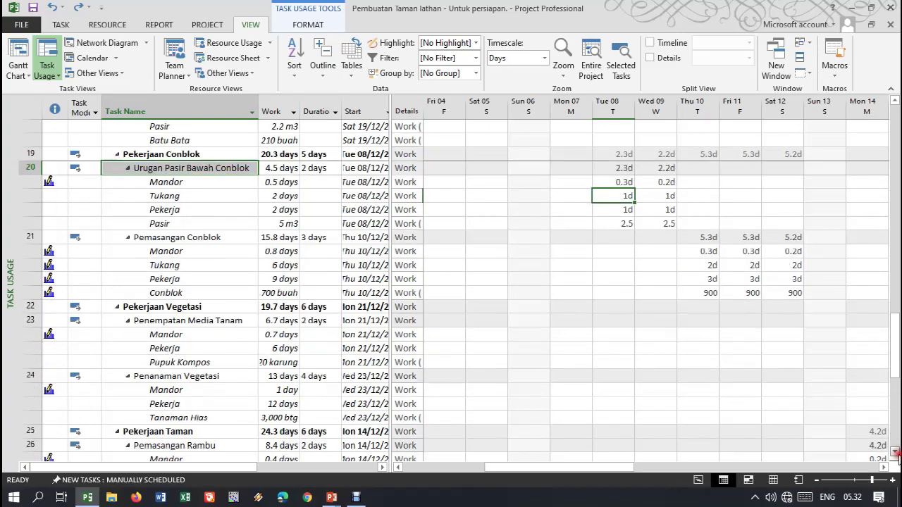
pyautogui.click(895, 452)
pyautogui.click(895, 451)
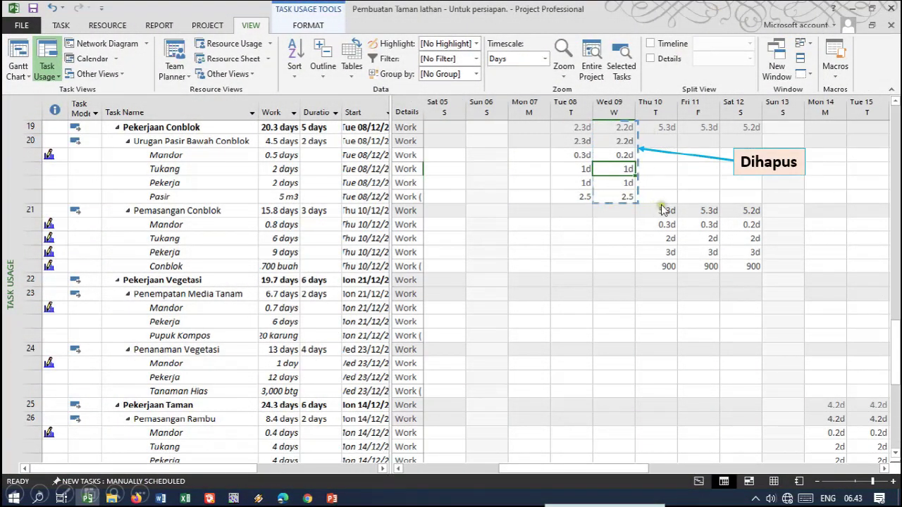
pyautogui.press('Escape')
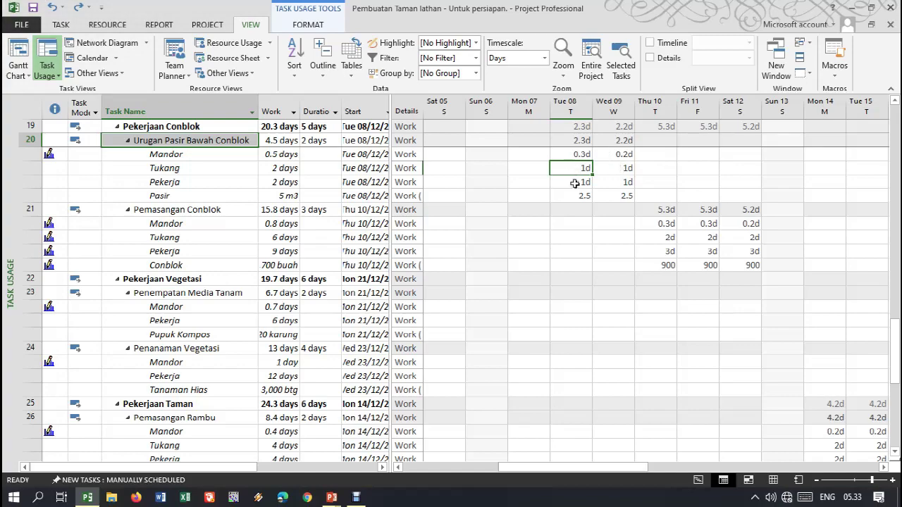
pyautogui.click(576, 167)
pyautogui.click(576, 181)
pyautogui.click(576, 171)
pyautogui.press('Return')
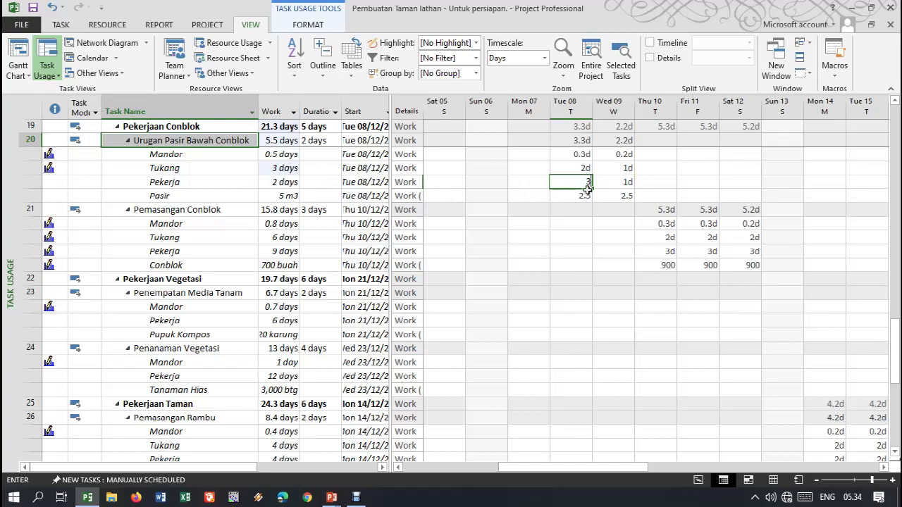
pyautogui.press('Return')
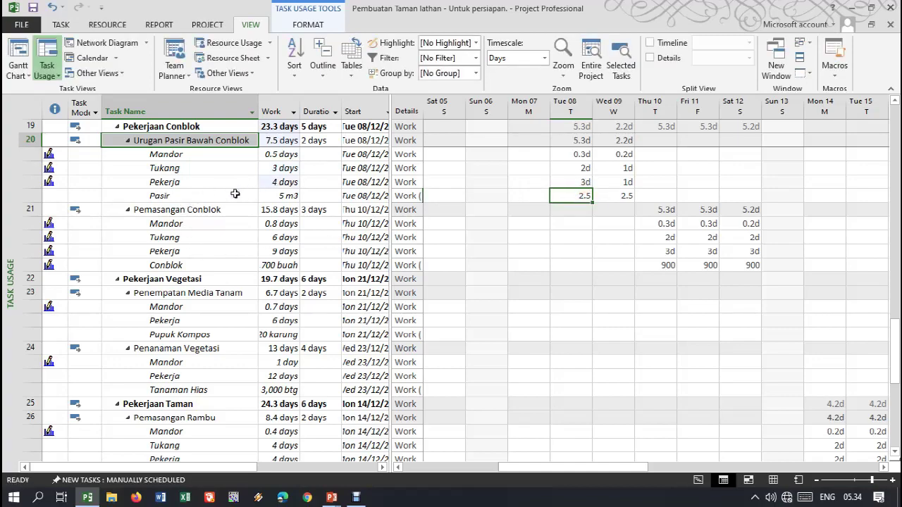
# Under Urugan Pasir Bawah Conblok, set Pasir's Tue 08 work to 5 and delete the Wed 09 work of Mandor, Tukang, Pekerja and Pasir.
pyautogui.click(582, 167)
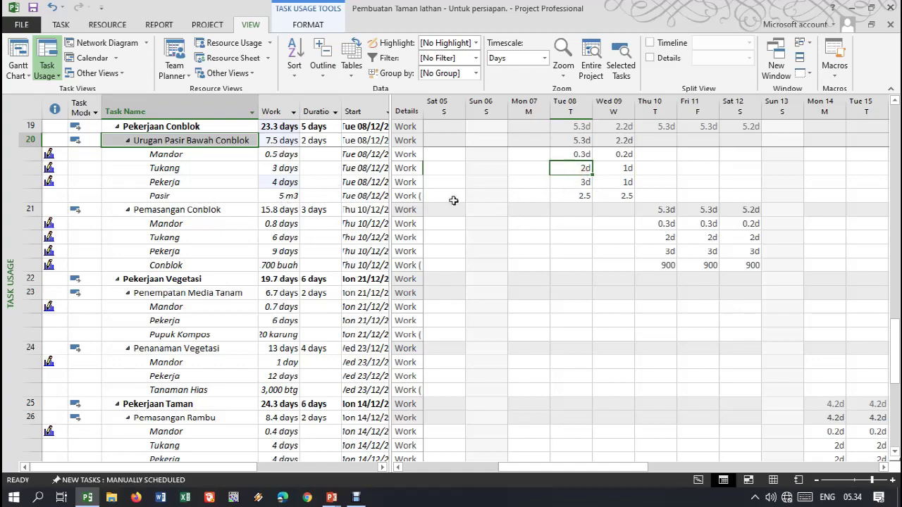
pyautogui.click(581, 196)
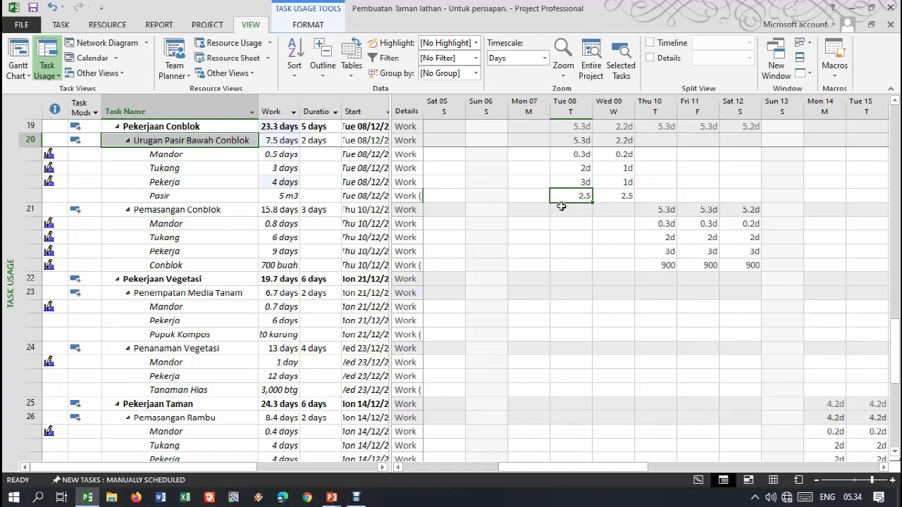
pyautogui.click(285, 196)
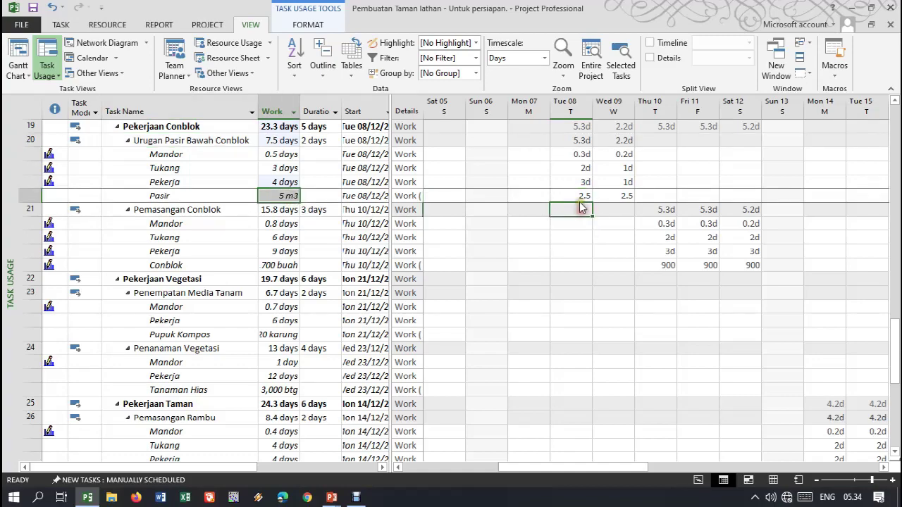
pyautogui.write('5')
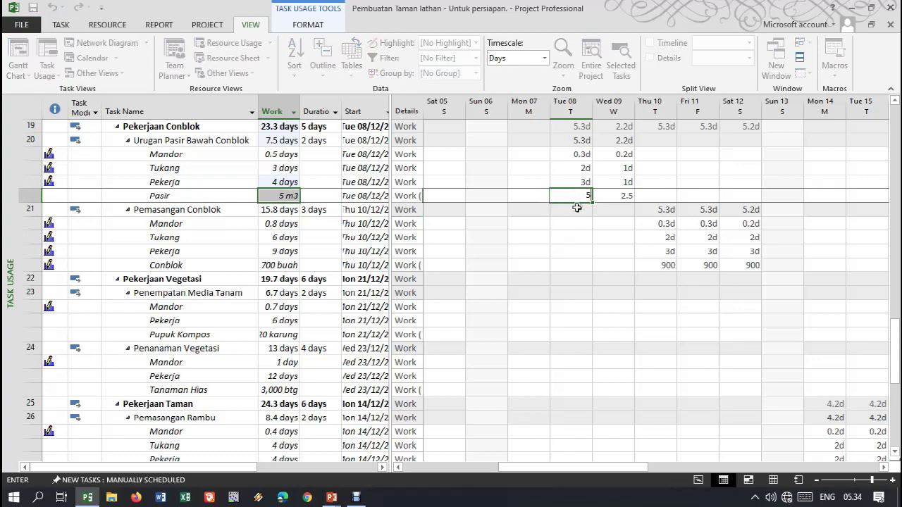
pyautogui.press('Return')
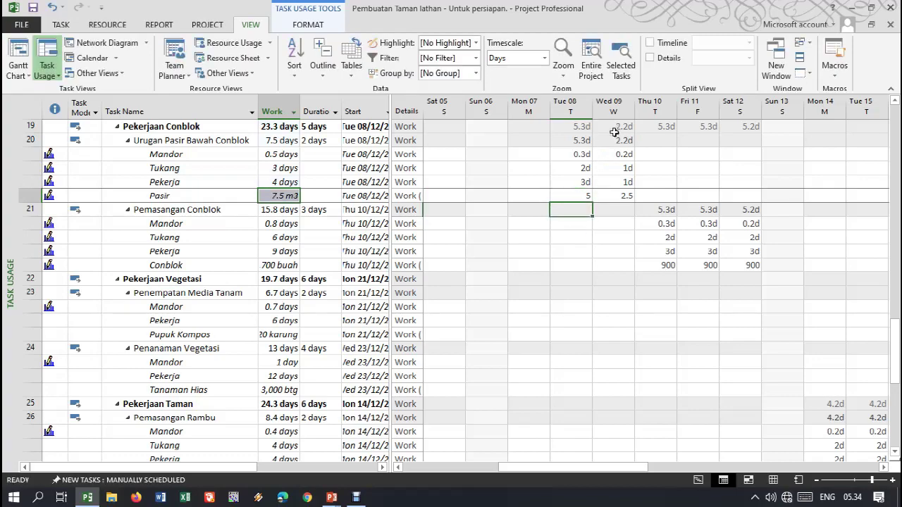
pyautogui.moveTo(624, 154); pyautogui.dragTo(628, 190)
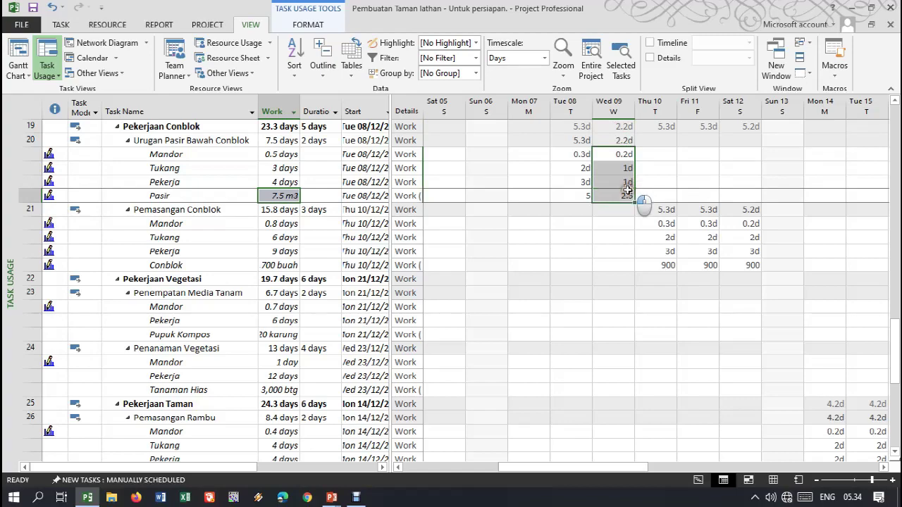
pyautogui.press('Delete')
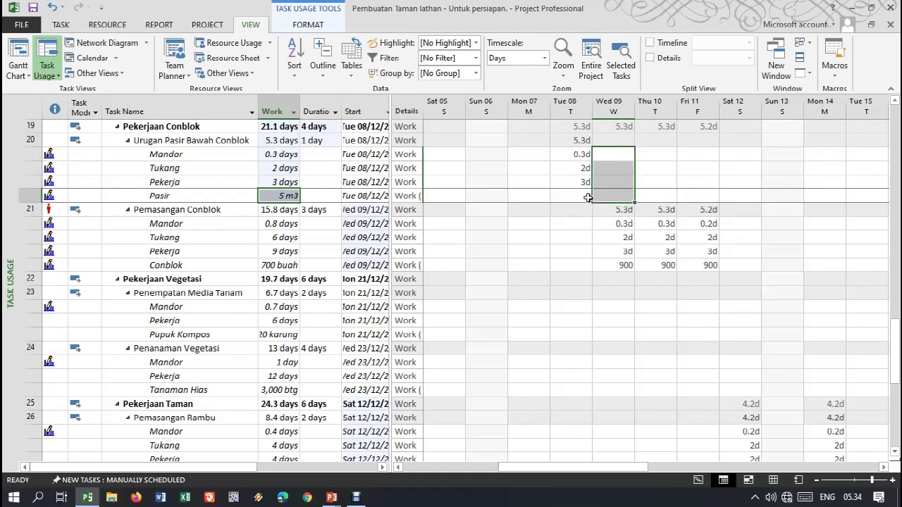
# Examine the daily work of the Pekerjaan Conblok and Pembuatan Kolam tasks in the Wed 09 and Thu 10 columns.
pyautogui.click(632, 144)
pyautogui.click(621, 109)
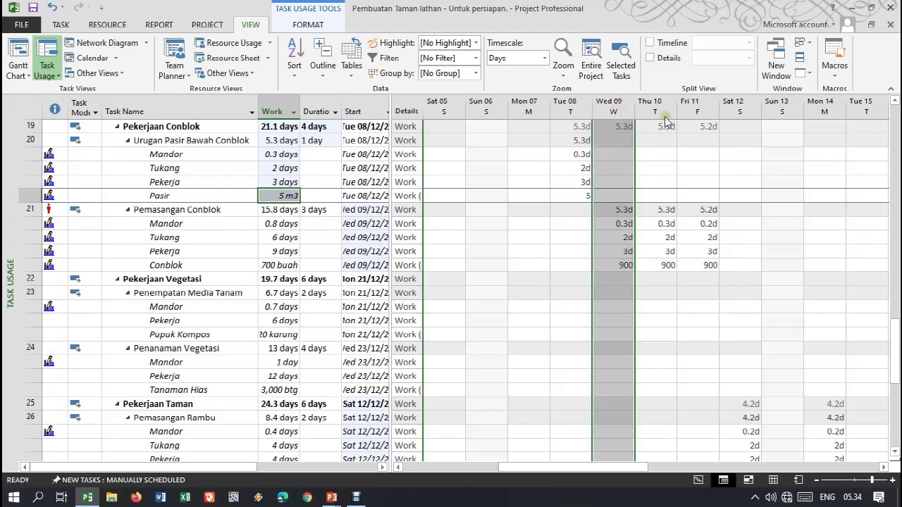
pyautogui.click(667, 115)
pyautogui.click(613, 107)
pyautogui.click(659, 113)
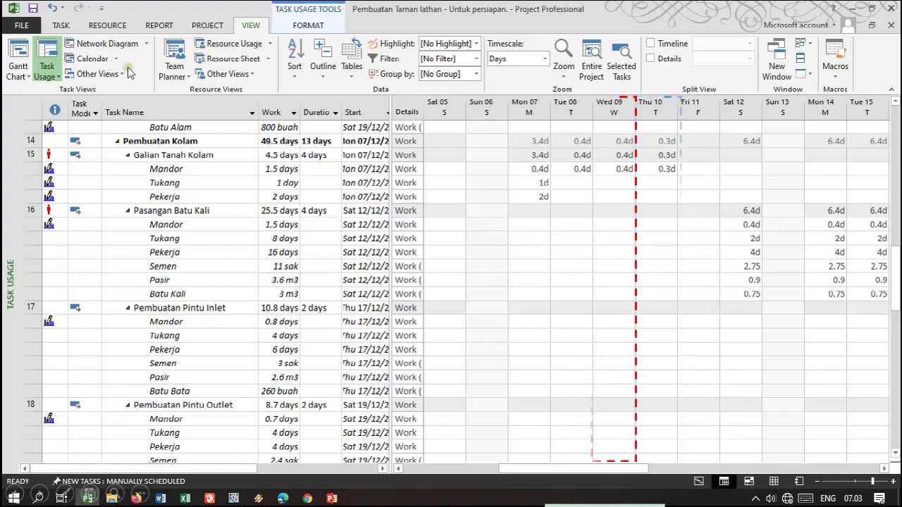
# Review the December 2020 task schedule in the Calendar view and in the Tracking Gantt view.
pyautogui.click(92, 60)
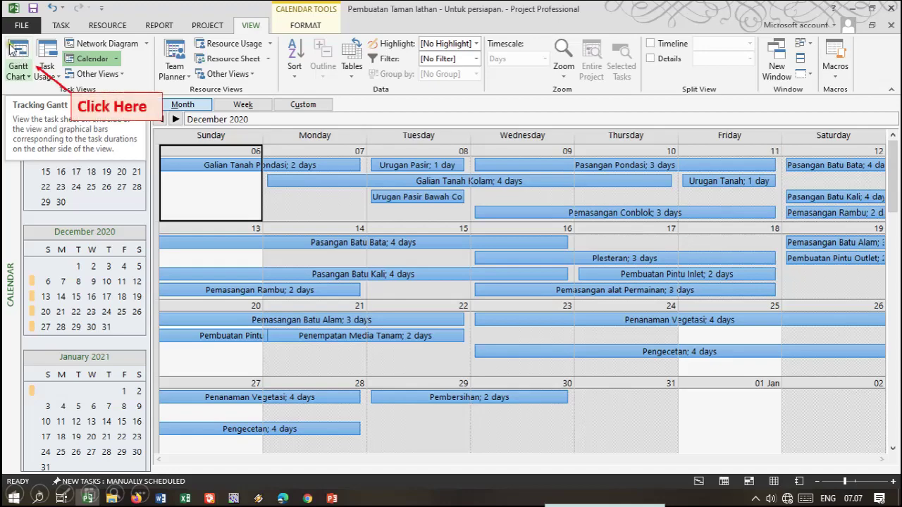
pyautogui.click(18, 57)
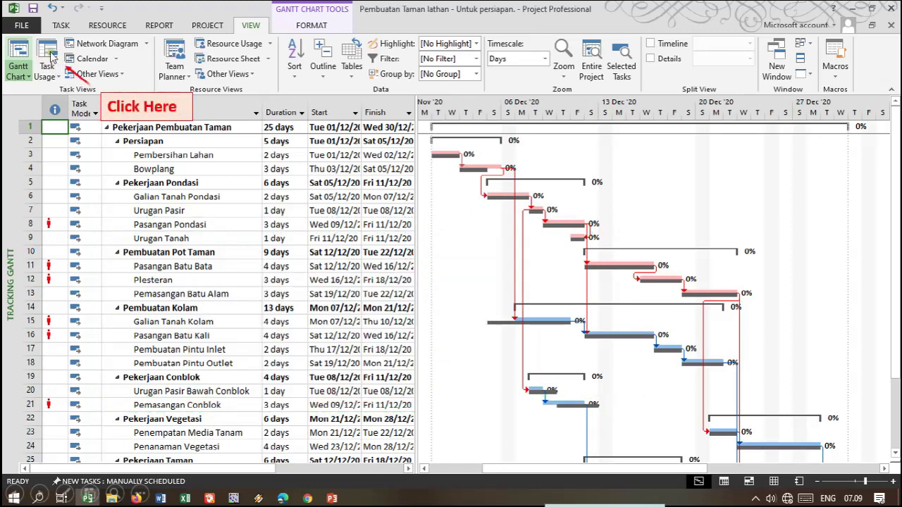
# Return to the Task Usage view and examine the daily work of Pasangan Pondasi on Wed 09 and Thu 10.
pyautogui.click(50, 62)
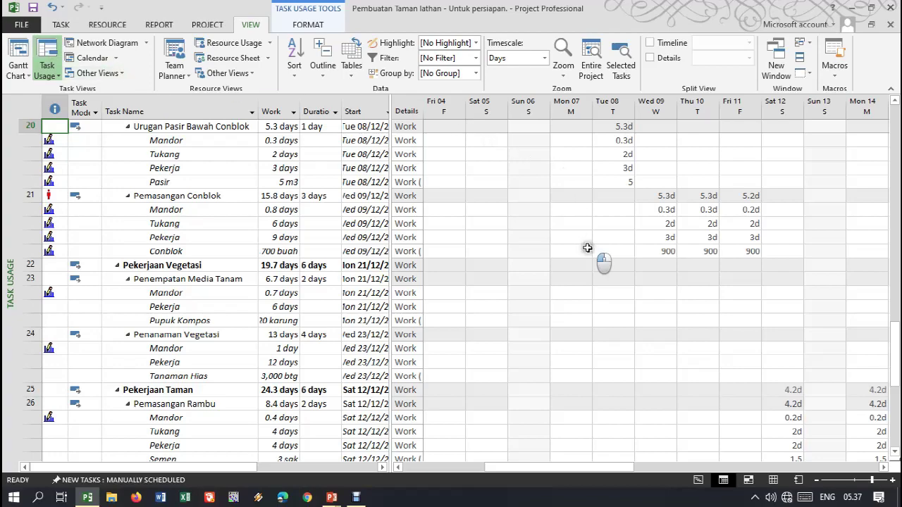
pyautogui.click(588, 248)
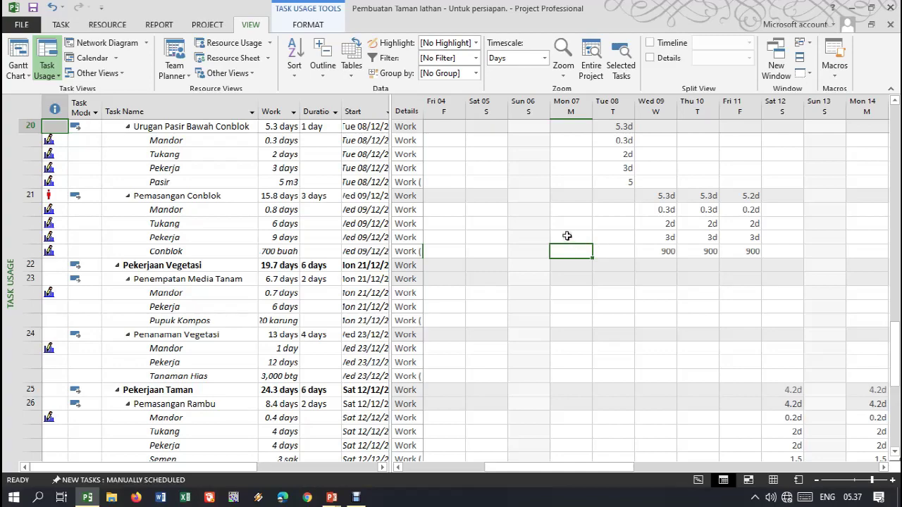
pyautogui.scroll(9, 409, 254)
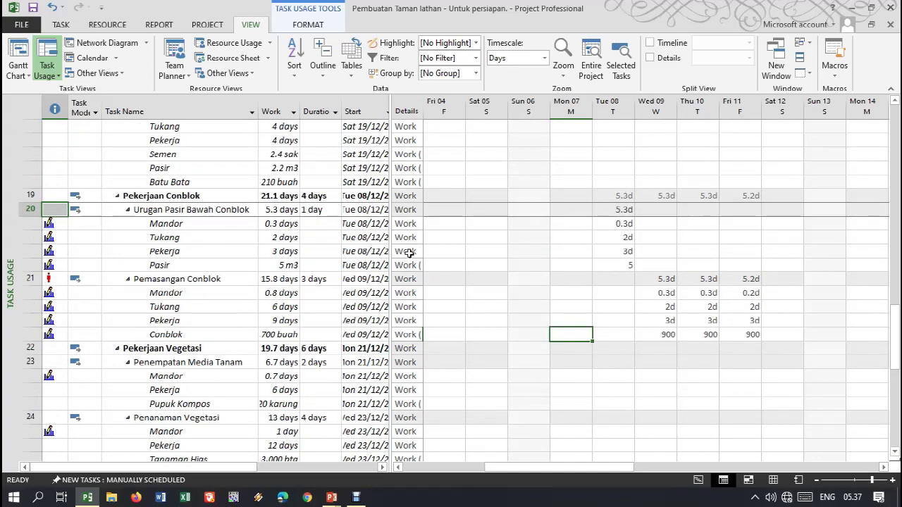
pyautogui.scroll(9, 409, 254)
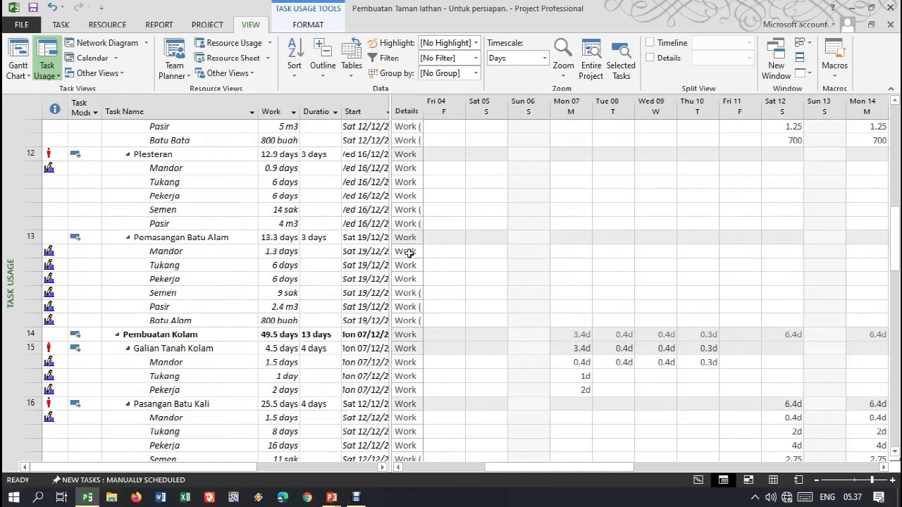
pyautogui.scroll(8, 409, 252)
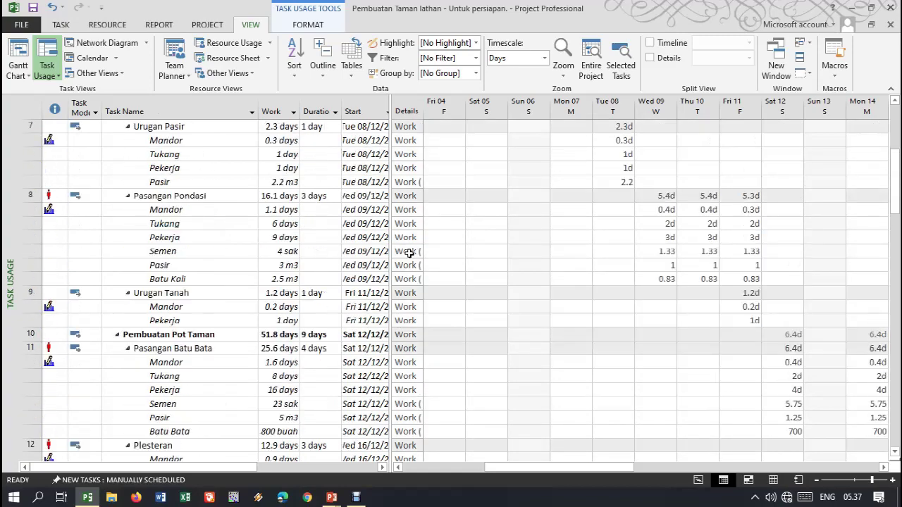
pyautogui.scroll(-1, 409, 252)
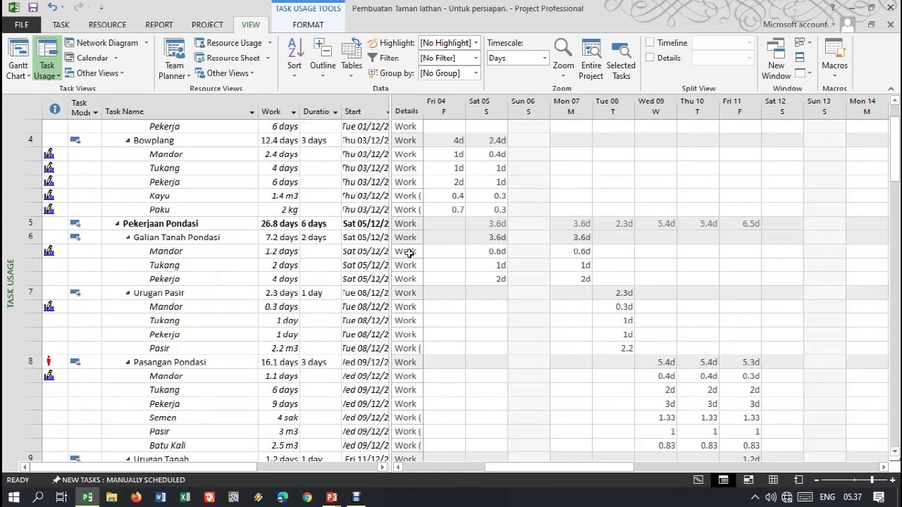
pyautogui.scroll(-3, 408, 252)
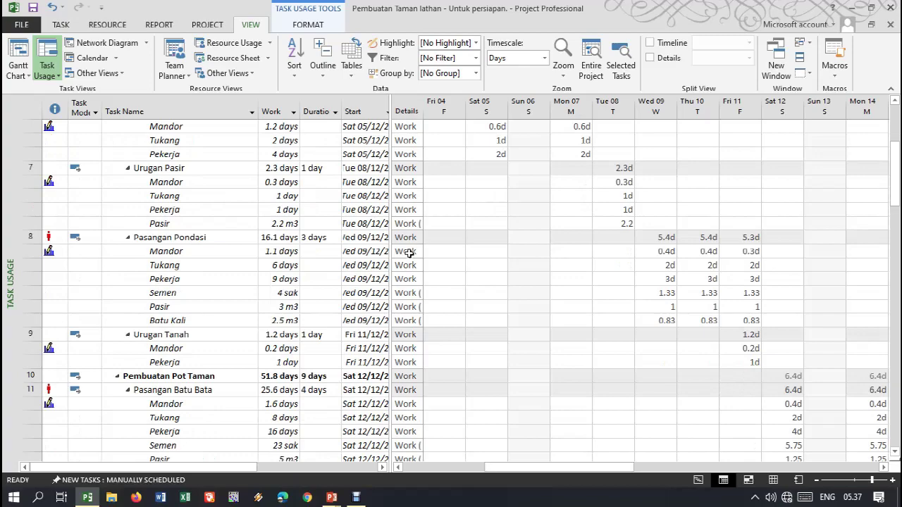
pyautogui.click(662, 237)
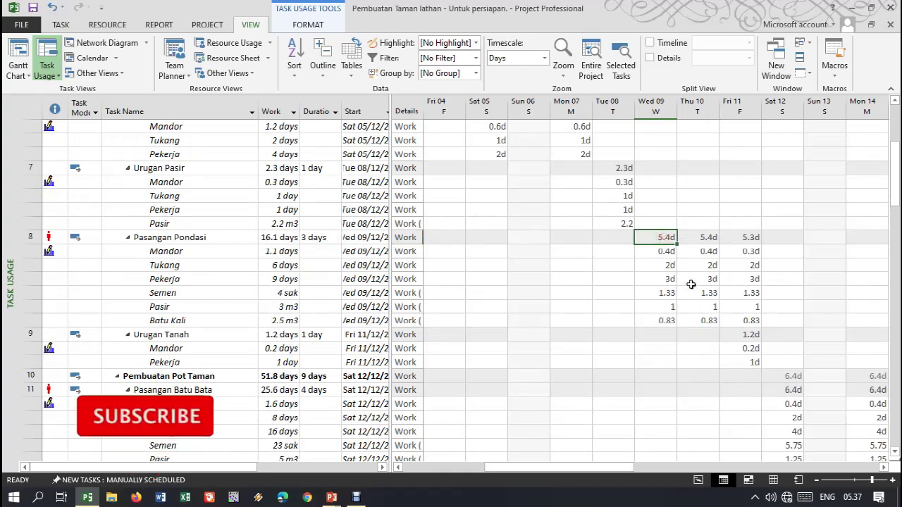
pyautogui.click(701, 239)
pyautogui.click(666, 238)
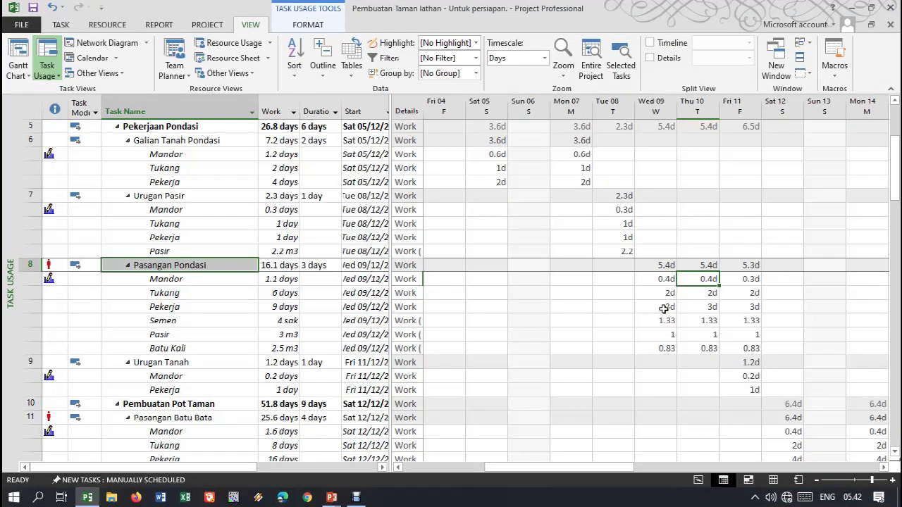
# Under Pasangan Pondasi, set the Wed 09 work to 3d for Tukang and 5d for Pekerja.
pyautogui.click(662, 292)
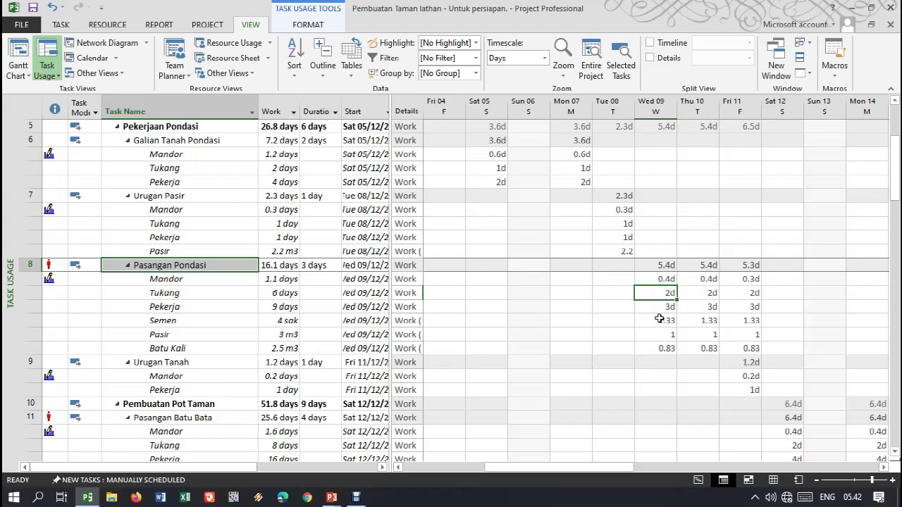
pyautogui.write('3')
pyautogui.press('Return')
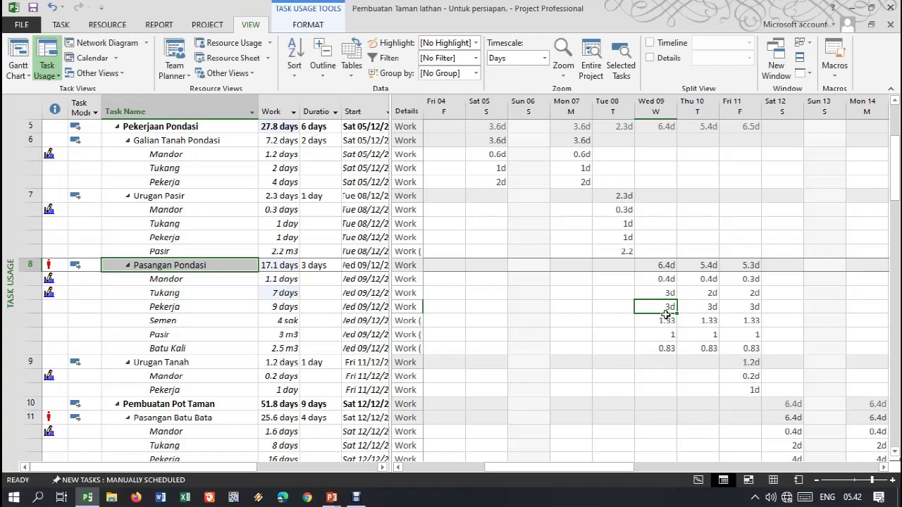
pyautogui.write('5')
pyautogui.press('Return')
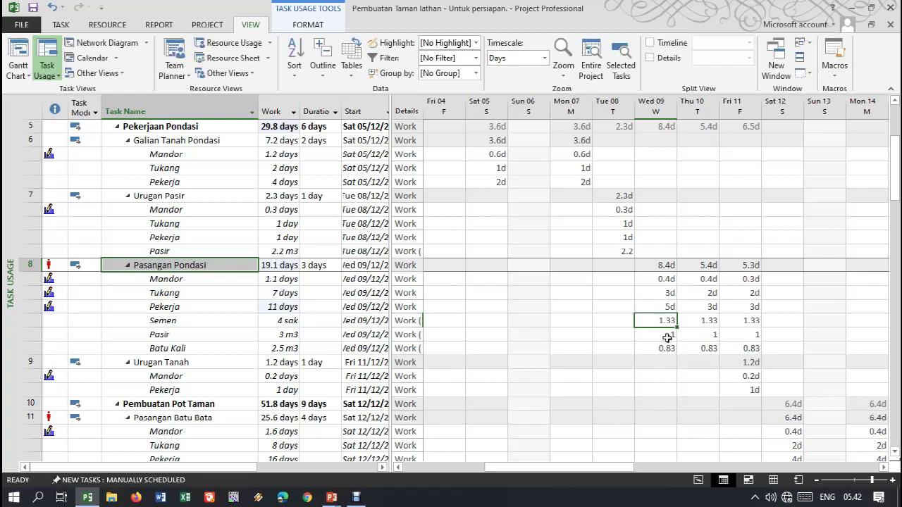
# Under Pasangan Pondasi, set the Wed 09 amounts to 2 for Semen, 1.5 for Pasir and 1.25 for Batu Kali.
pyautogui.write('2')
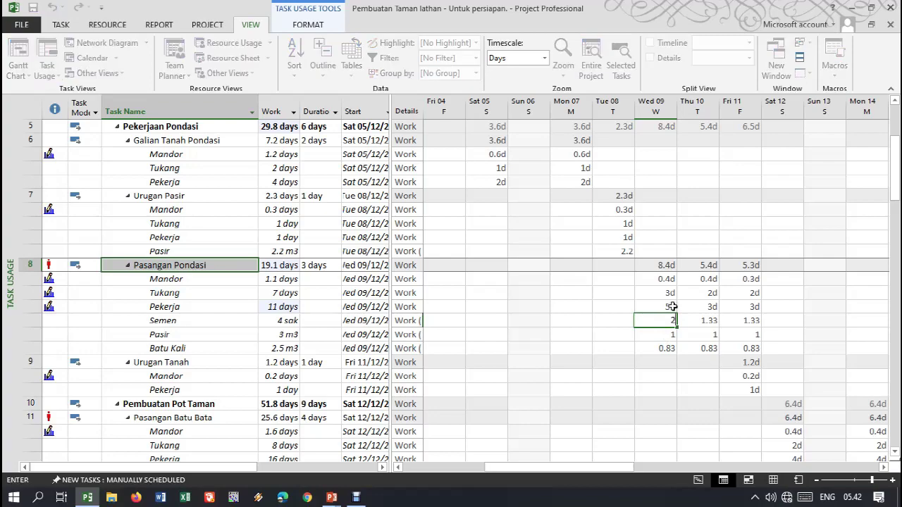
pyautogui.press('Return')
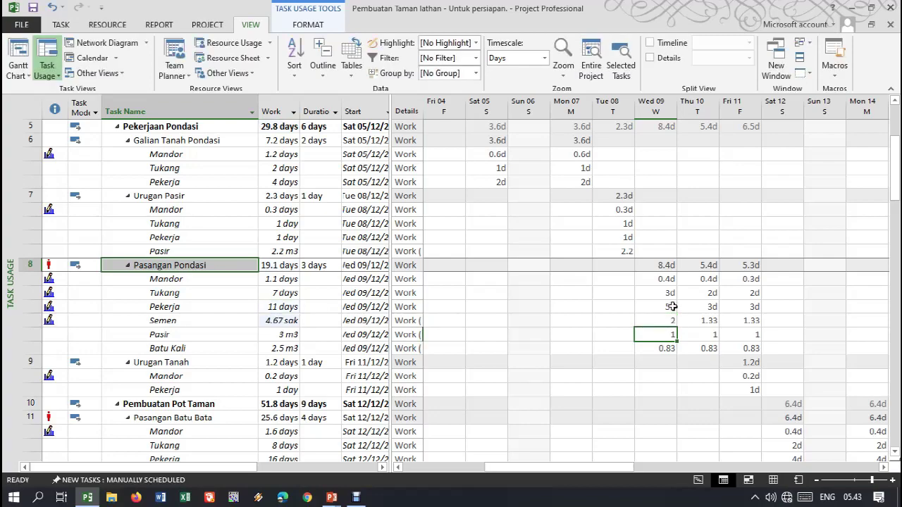
pyautogui.write('1')
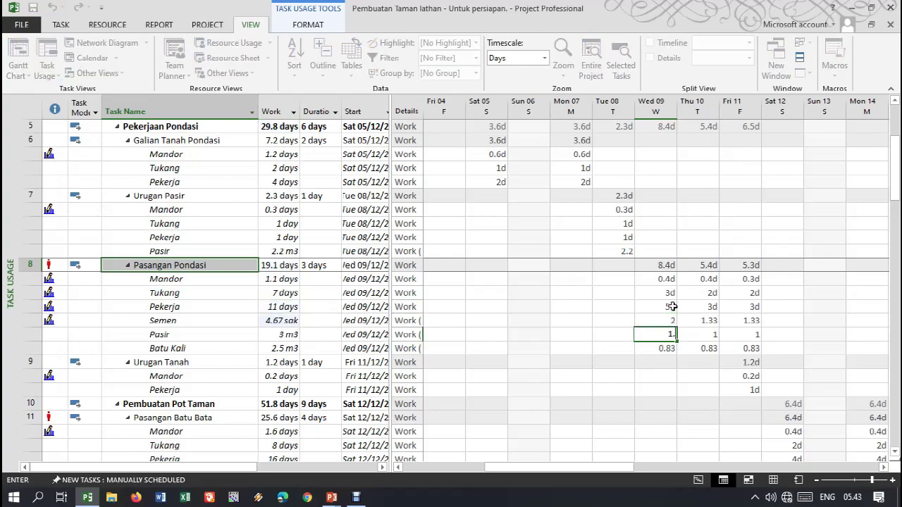
pyautogui.press('Return')
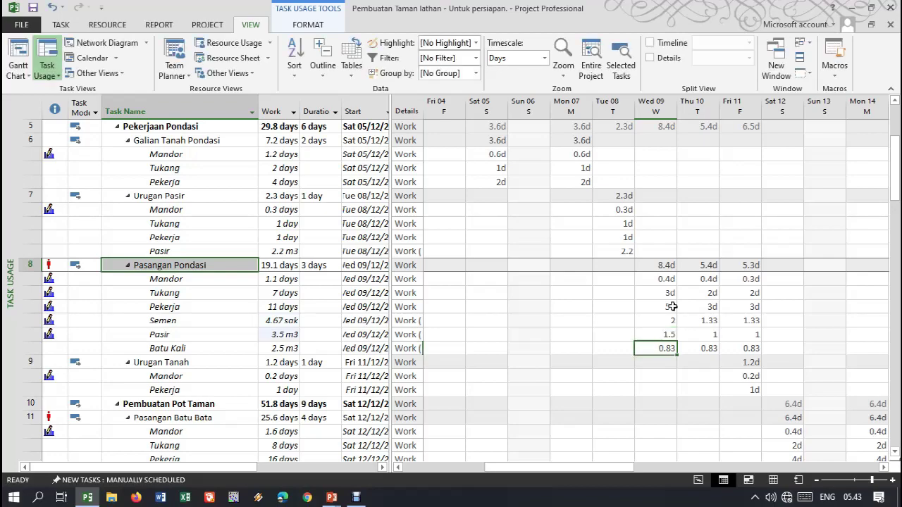
pyautogui.write('1.25')
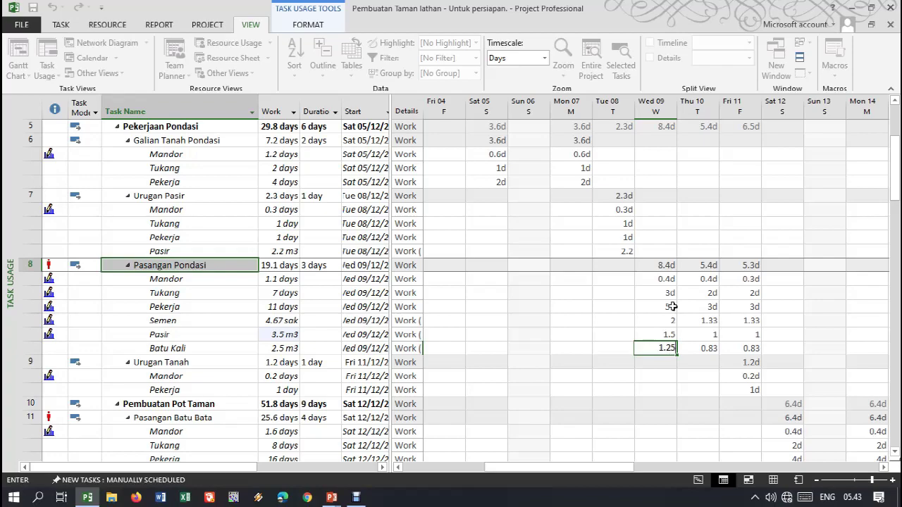
pyautogui.press('Tab')
# Under Pasangan Pondasi, delete the Fri 11 work of every resource from Mandor down to Batu Kali.
pyautogui.press('Tab')
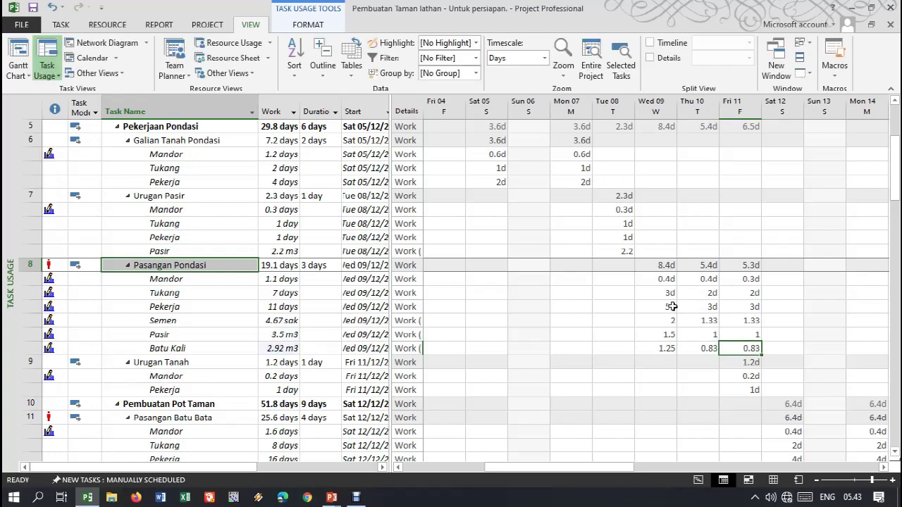
pyautogui.hotkey('shift', 'Up')
pyautogui.hotkey('shift', 'Up')
pyautogui.hotkey('shift', 'Up')
pyautogui.hotkey('shift', 'Up')
pyautogui.hotkey('shift', 'Up')
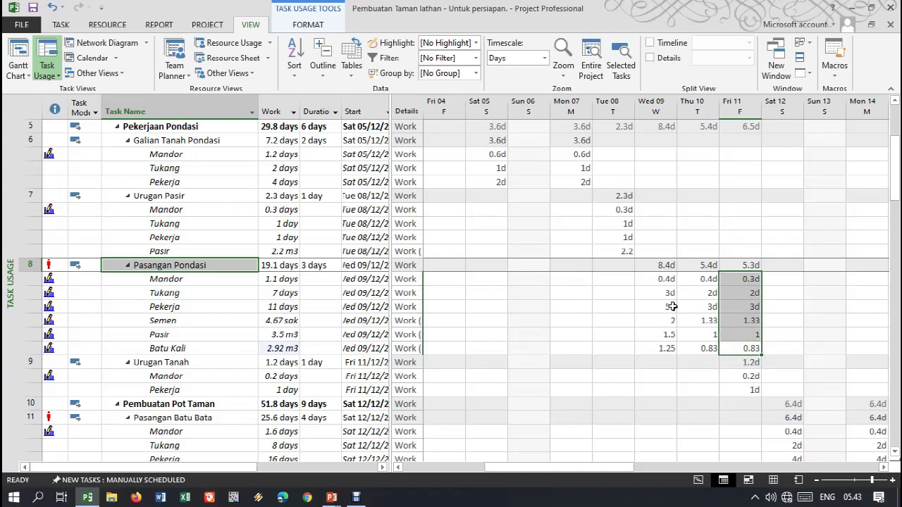
pyautogui.press('Delete')
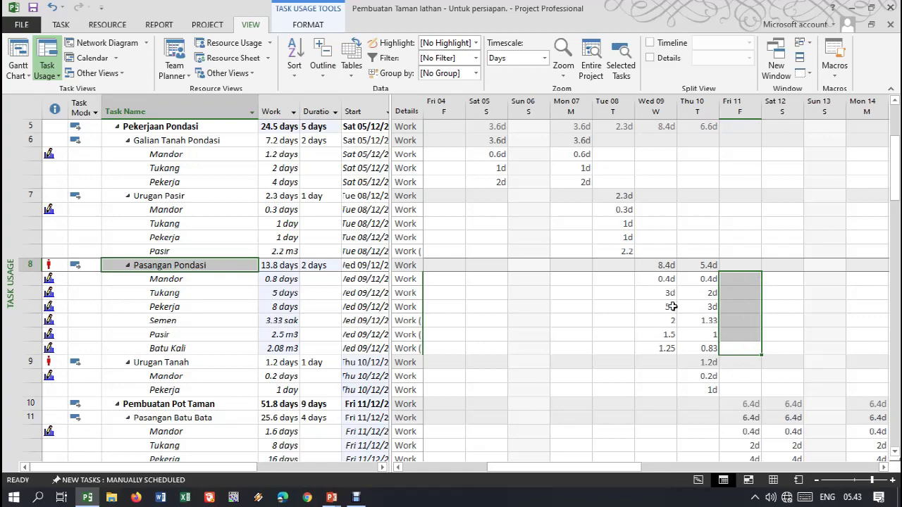
# Under Pasangan Pondasi, set the Thu 10 amounts to 1.25 for Batu Kali, 1.5 for Pasir and 2 for Semen.
pyautogui.press('Left')
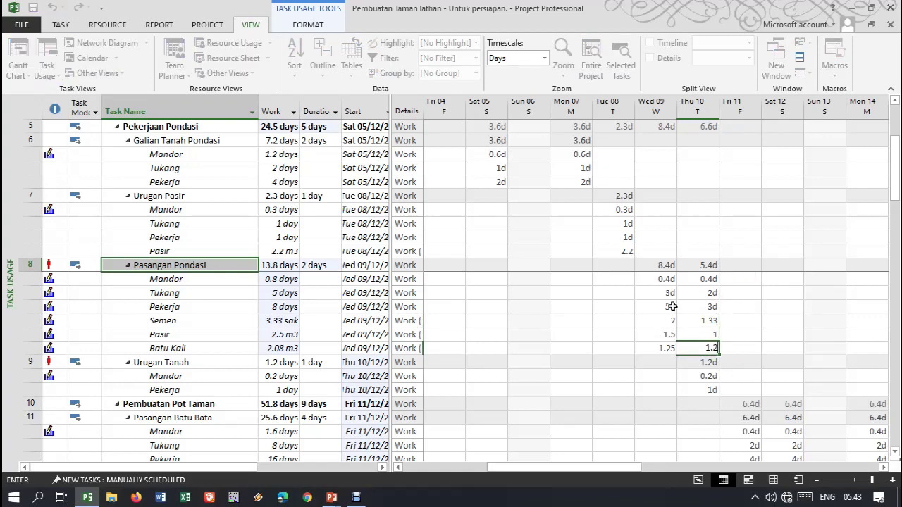
pyautogui.press('Up')
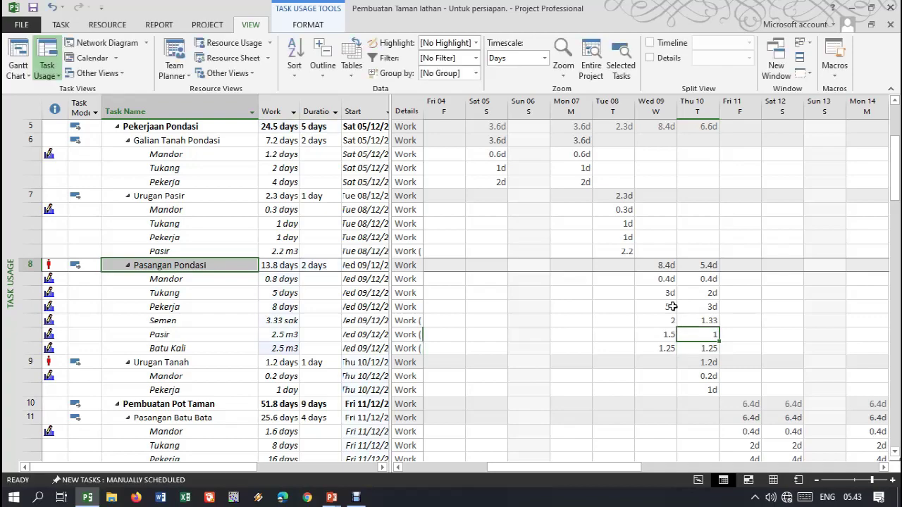
pyautogui.write('1.5')
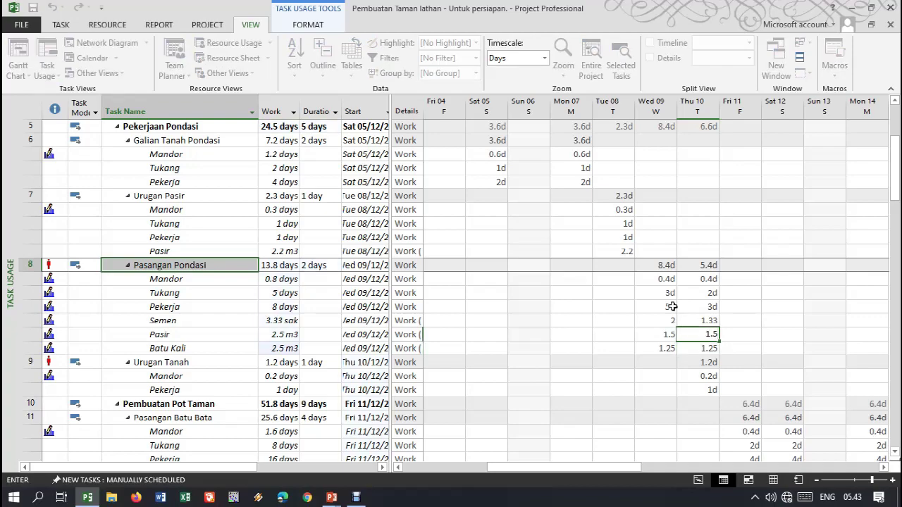
pyautogui.press('Up')
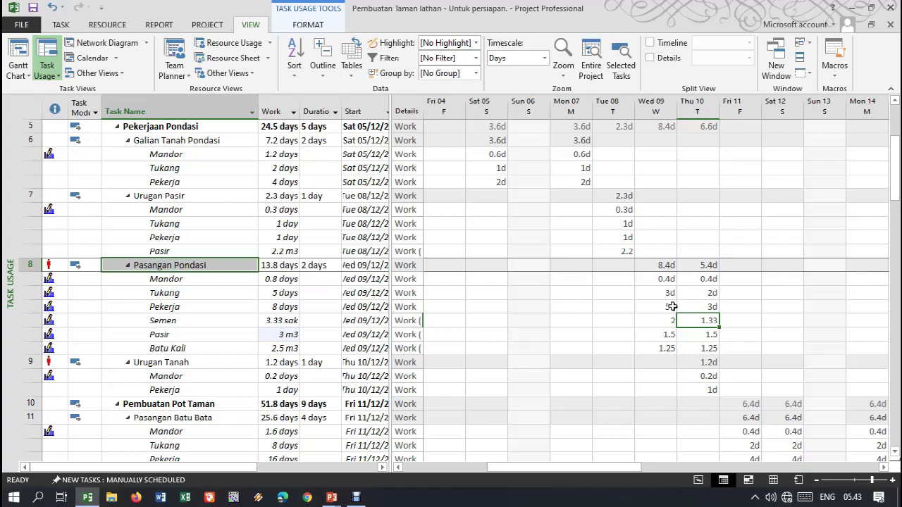
pyautogui.write('2')
pyautogui.press('Up')
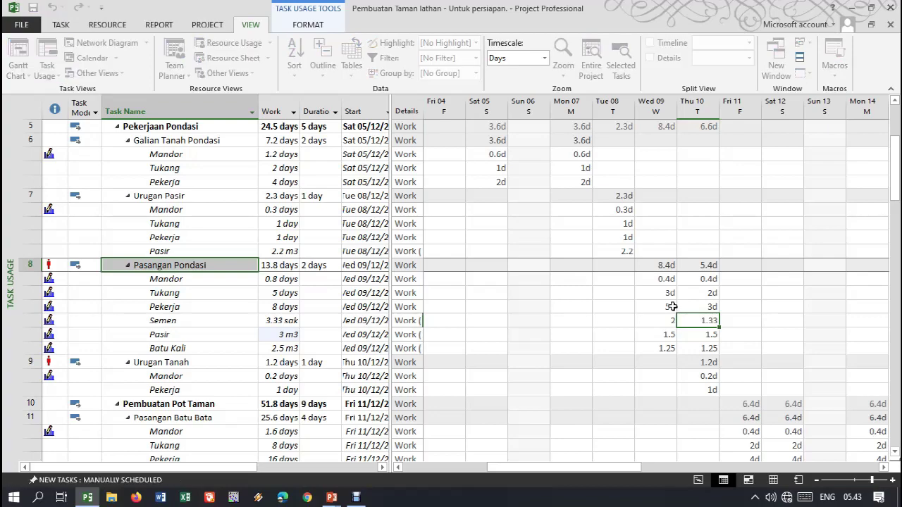
# Under Pasangan Pondasi, set the Thu 10 work to 5d for Pekerja and 3d for Tukang.
pyautogui.write('5')
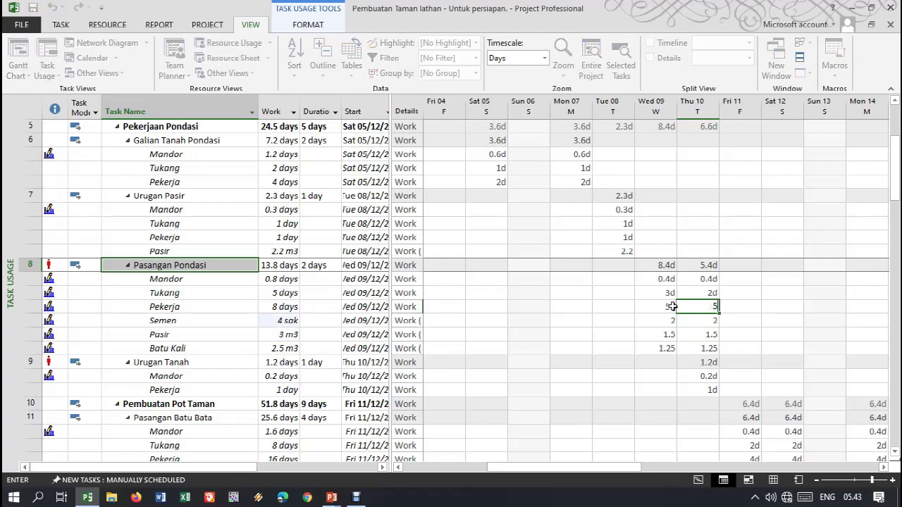
pyautogui.press('Up')
pyautogui.write('3')
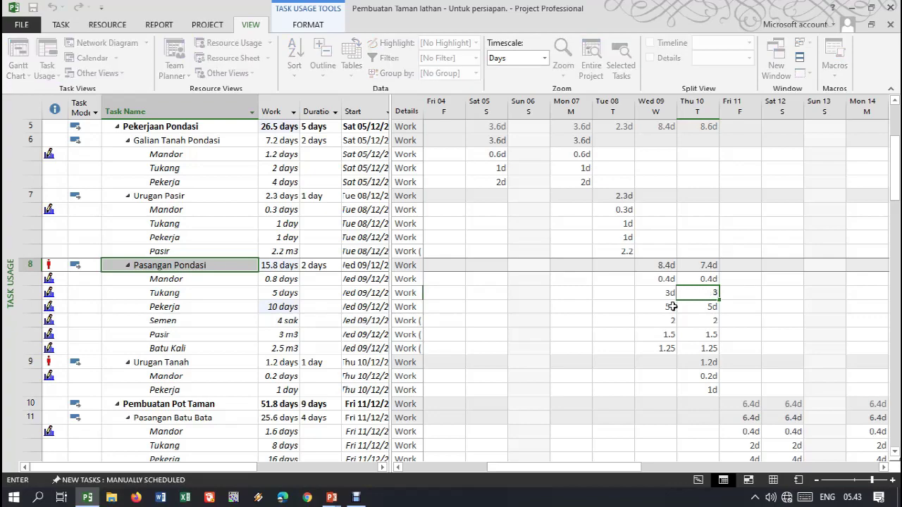
pyautogui.press('Right')
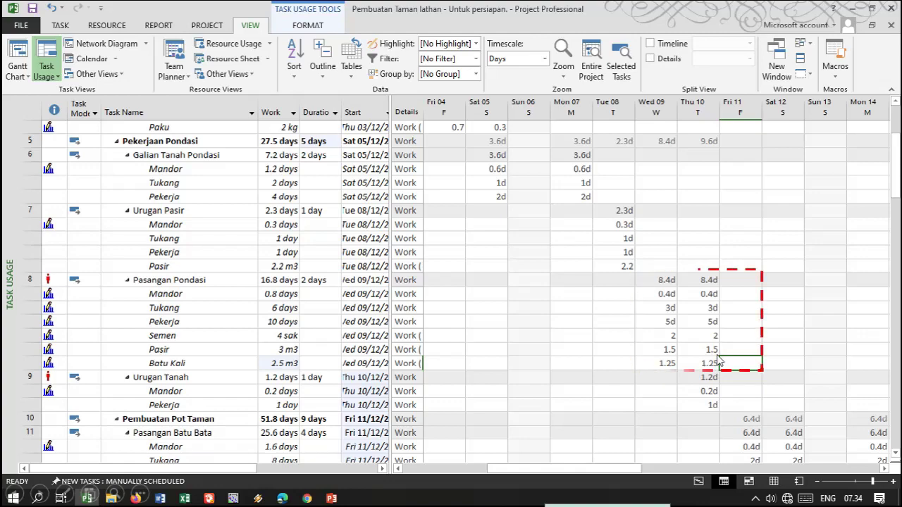
pyautogui.press('Escape')
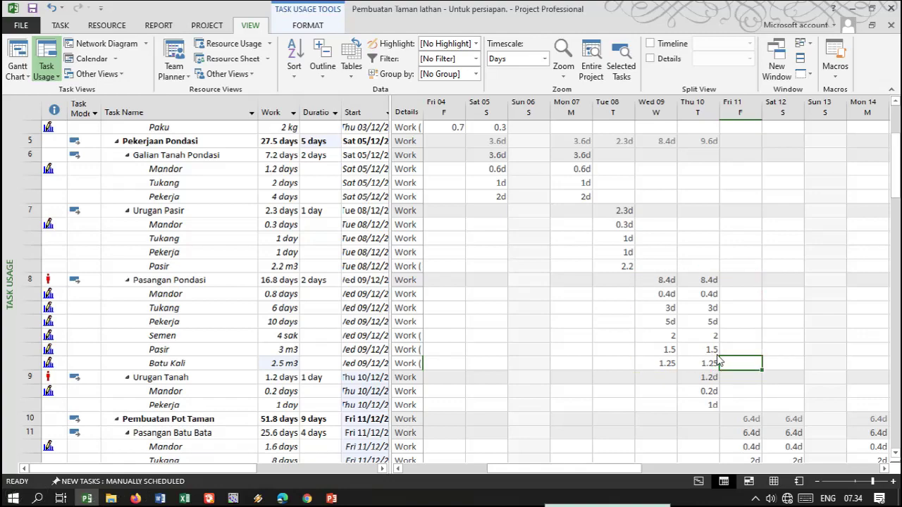
# Switch to the Gantt chart to view the schedule, and open the Resource Graph view.
pyautogui.click(13, 57)
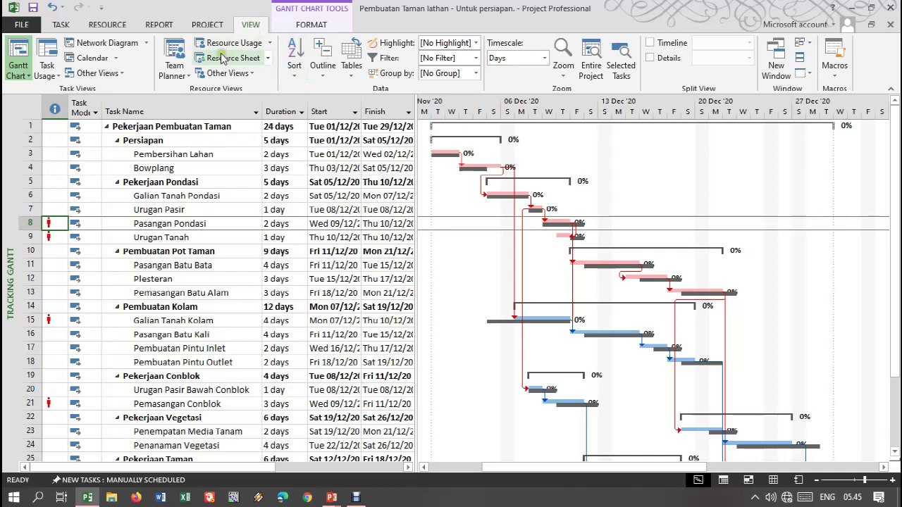
pyautogui.click(252, 75)
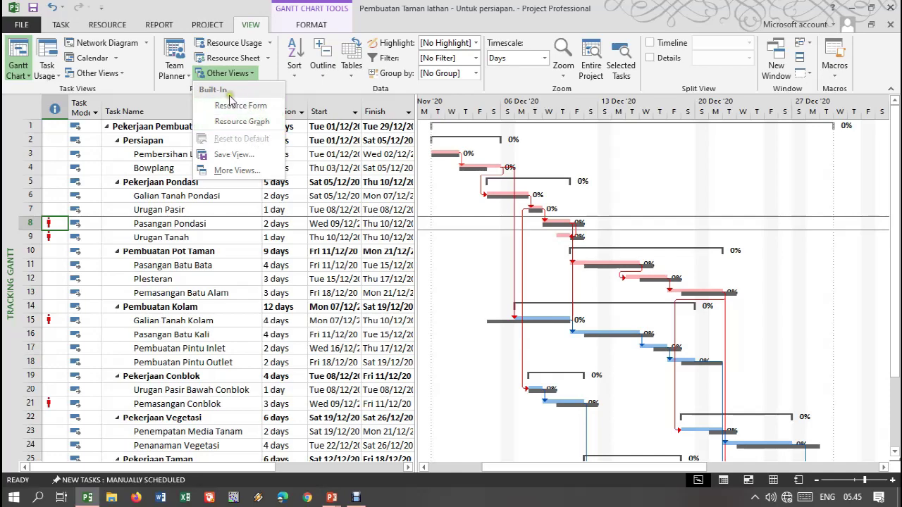
pyautogui.click(237, 171)
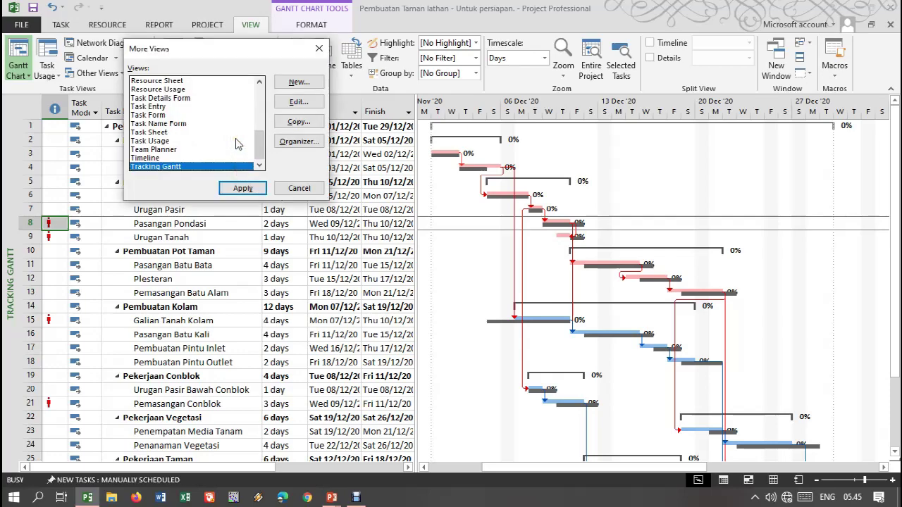
pyautogui.scroll(2, 236, 143)
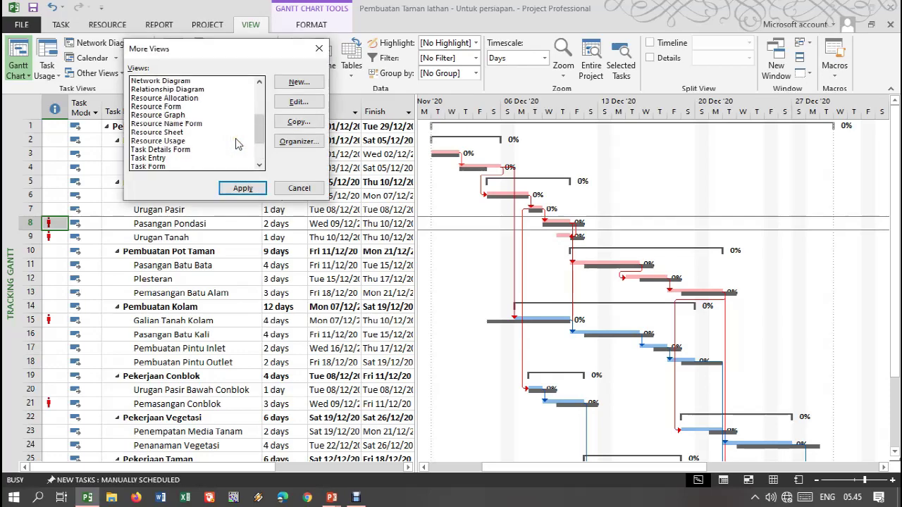
pyautogui.click(171, 115)
pyautogui.click(242, 188)
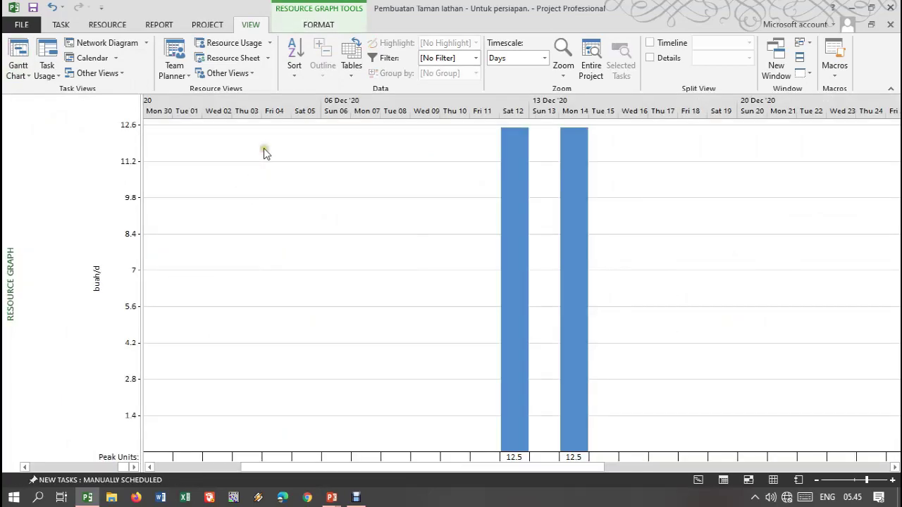
# Browse the resource graphs and examine the daily allocation of Tukang and Pekerja.
pyautogui.scroll(-1, 347, 244)
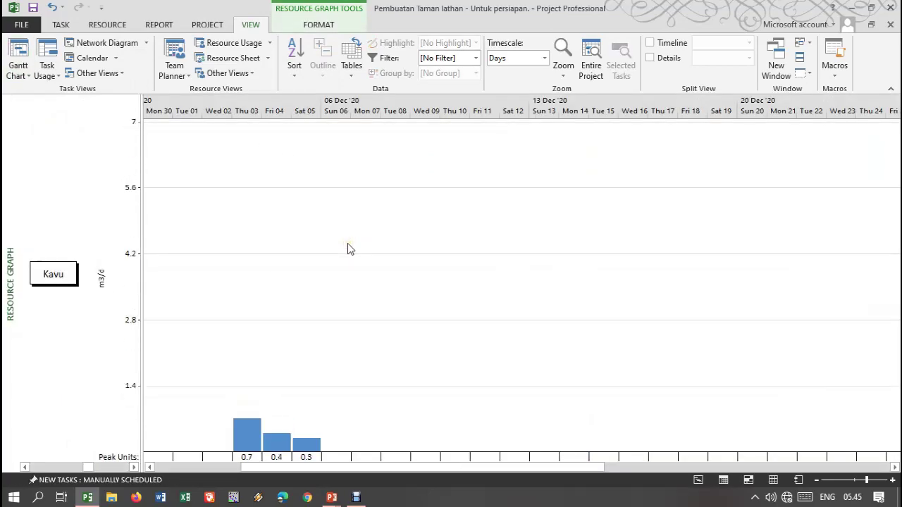
pyautogui.scroll(-3, 353, 250)
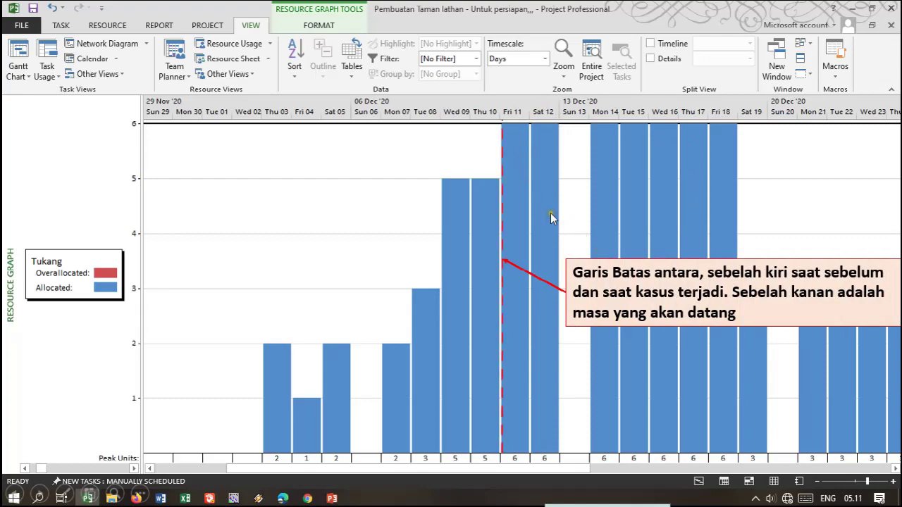
pyautogui.scroll(-1, 255, 234)
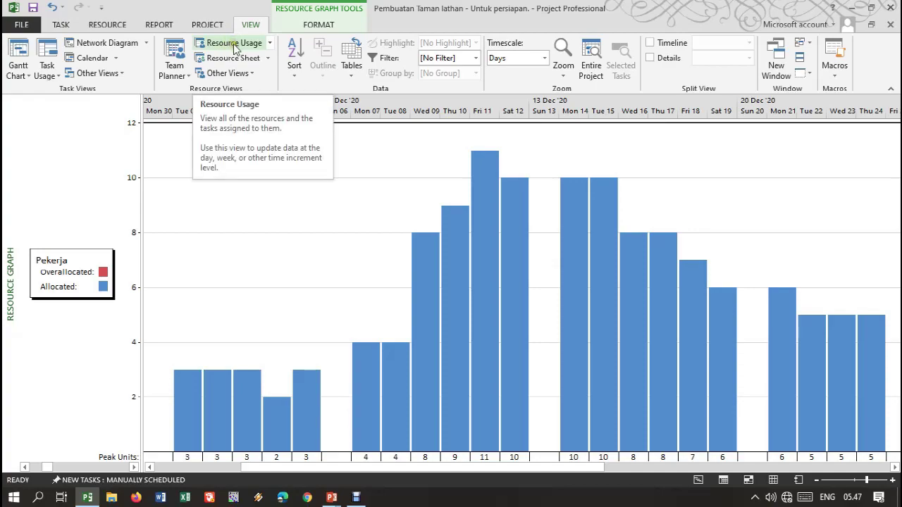
# Open the Resource Usage view and examine Mandor's task assignments on Wed 09 and Thu 10.
pyautogui.click(235, 43)
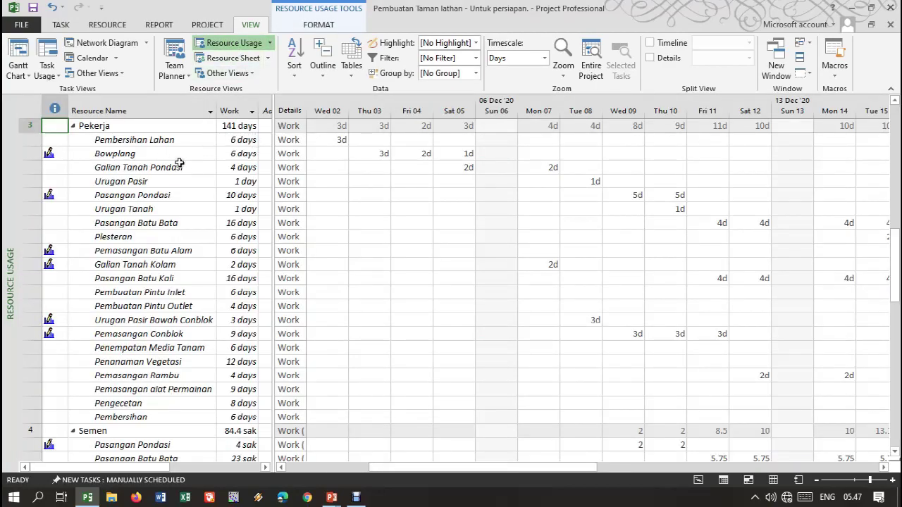
pyautogui.scroll(7, 182, 166)
pyautogui.scroll(6, 182, 166)
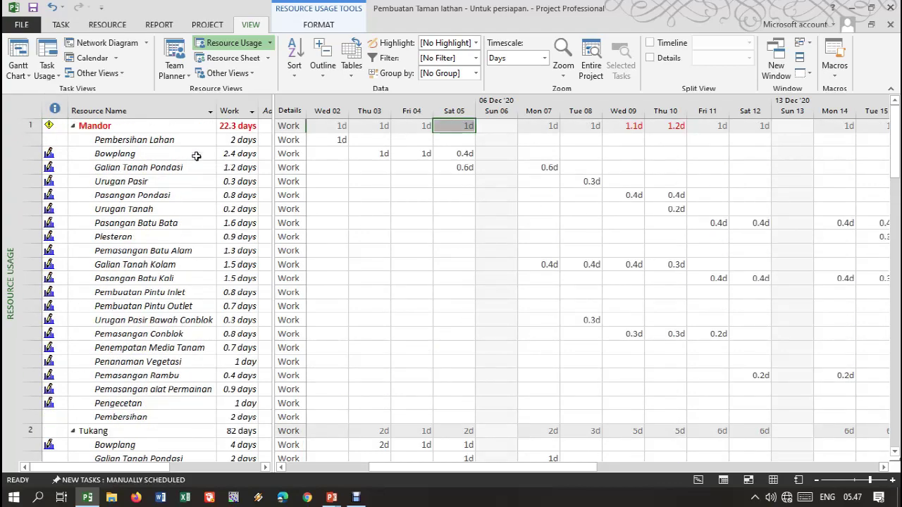
pyautogui.click(625, 129)
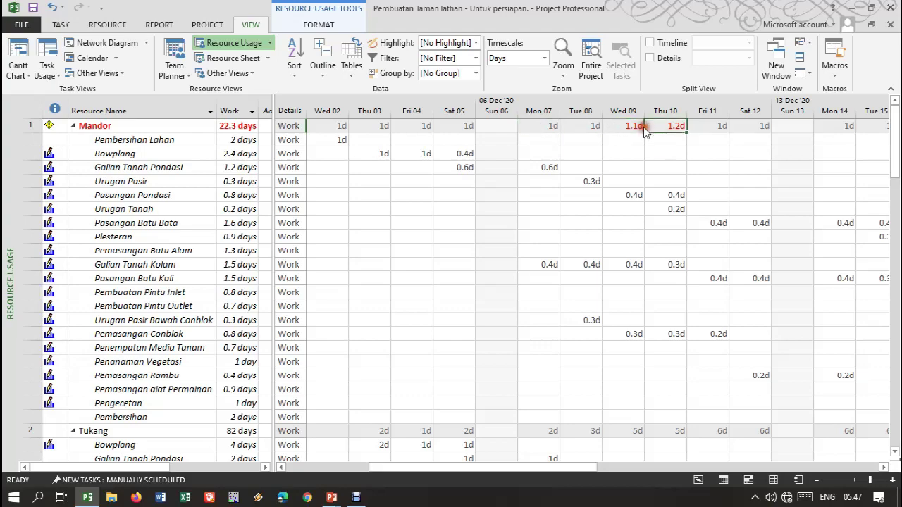
pyautogui.click(632, 195)
pyautogui.scroll(-1, 645, 245)
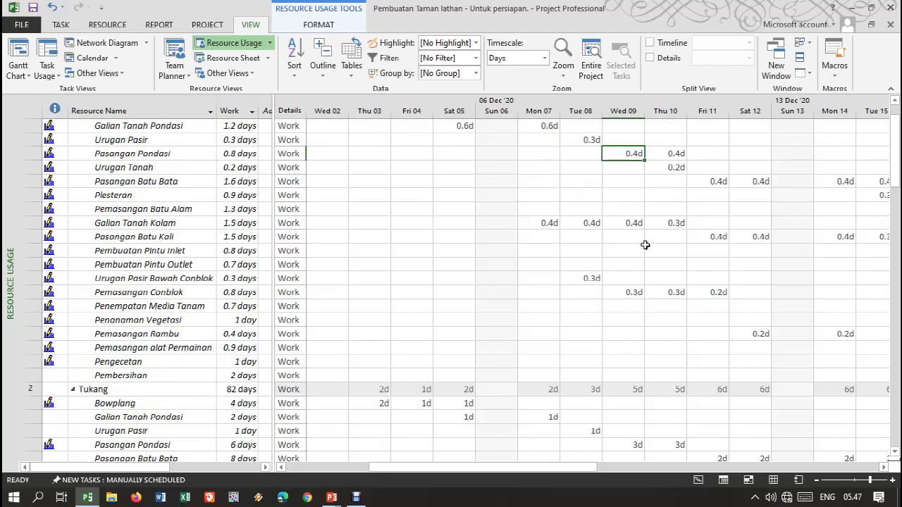
pyautogui.scroll(-1, 644, 245)
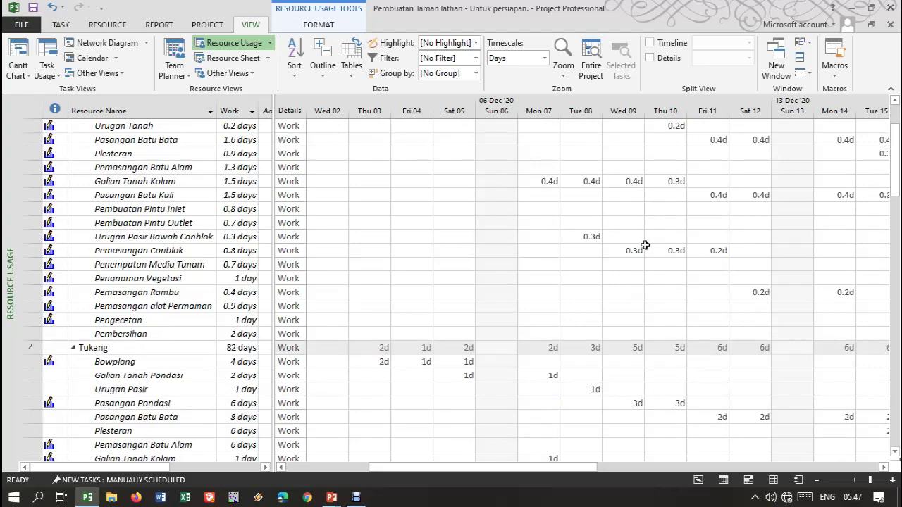
pyautogui.scroll(2, 645, 244)
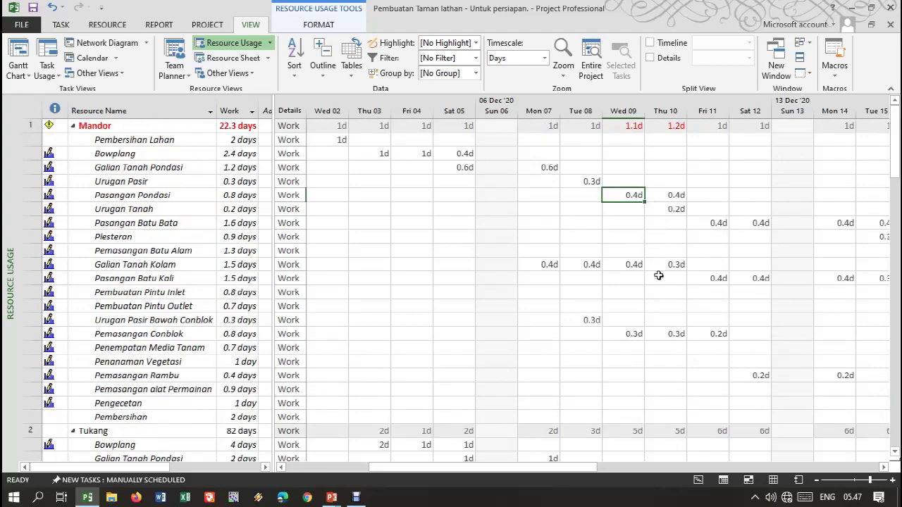
# Under Mandor, set the Wed 09 work on Galian Tanah Kolam to 0.3d.
pyautogui.click(632, 209)
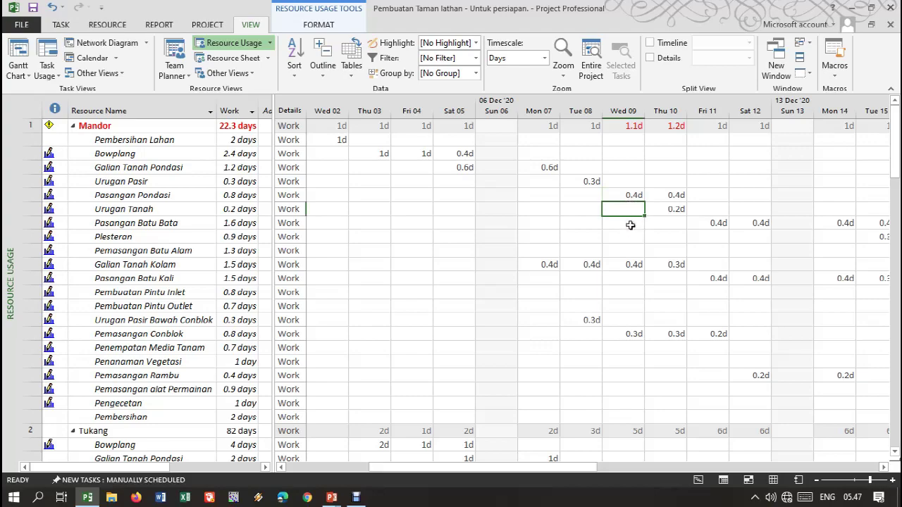
pyautogui.click(632, 264)
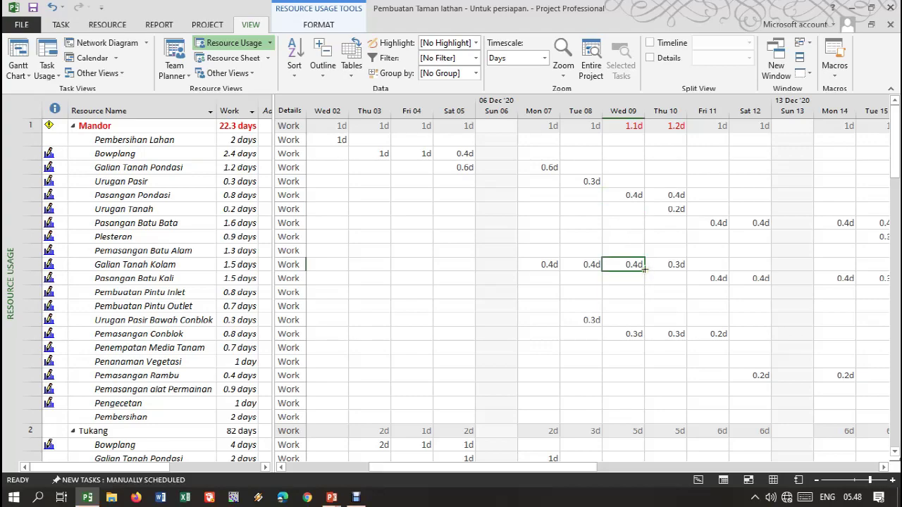
pyautogui.moveTo(638, 272); pyautogui.dragTo(634, 222)
pyautogui.click(630, 195)
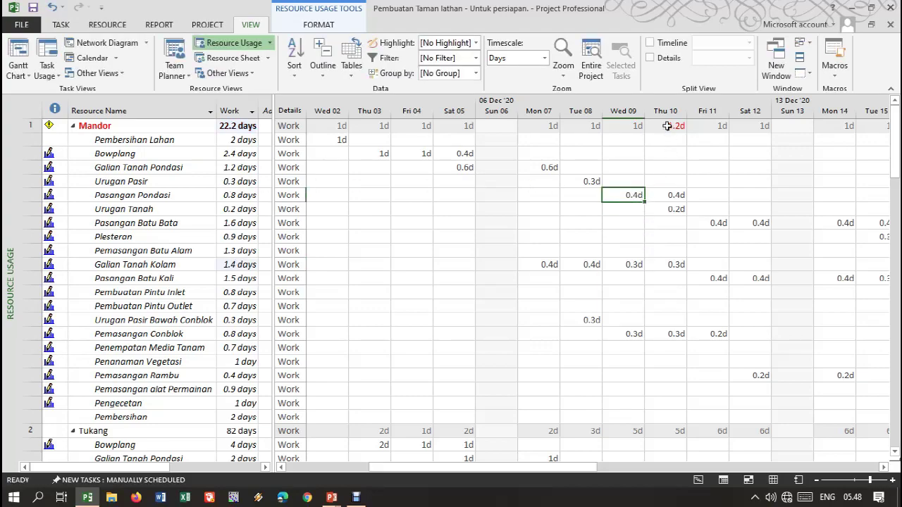
# Under Mandor, set the Thu 10 work on Pasangan Pondasi to 0.3d.
pyautogui.click(676, 195)
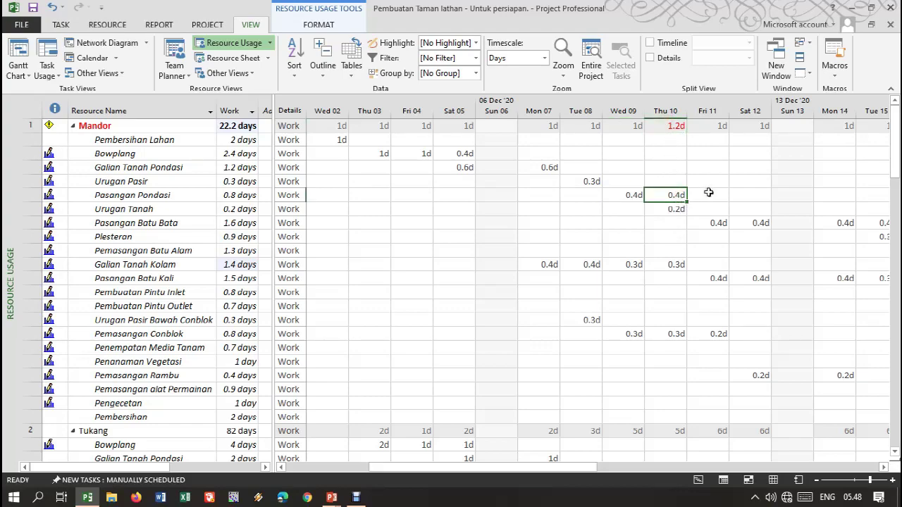
pyautogui.write('0.3')
pyautogui.click(675, 236)
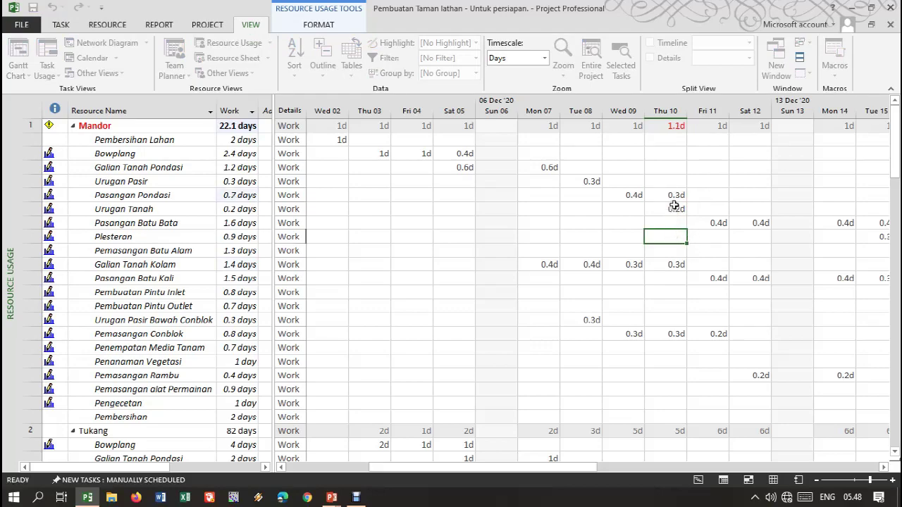
# Under Mandor, set the Thu 10 work on Urugan Tanah to 0.1d.
pyautogui.click(672, 257)
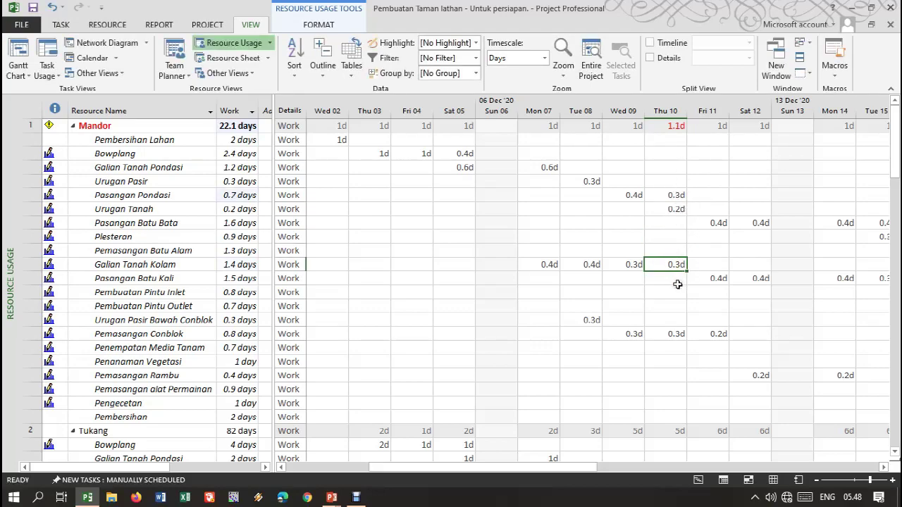
pyautogui.click(674, 210)
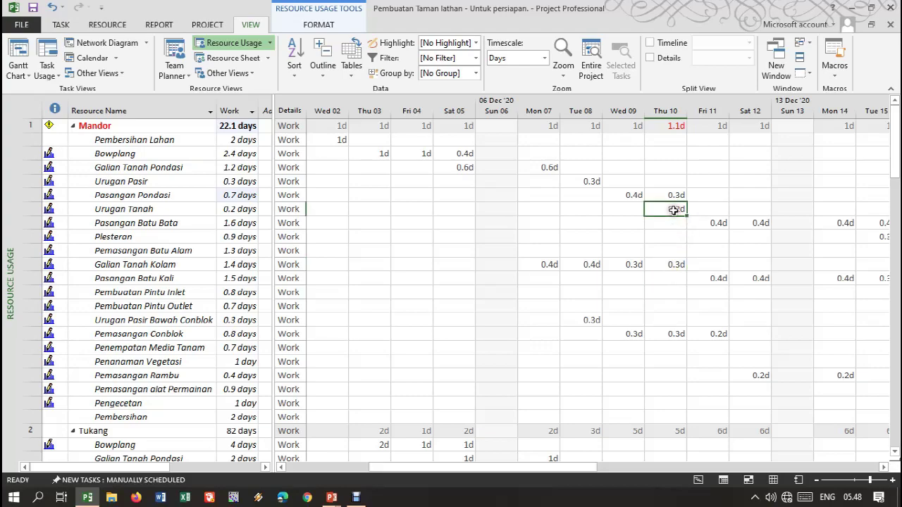
pyautogui.click(673, 263)
pyautogui.click(669, 333)
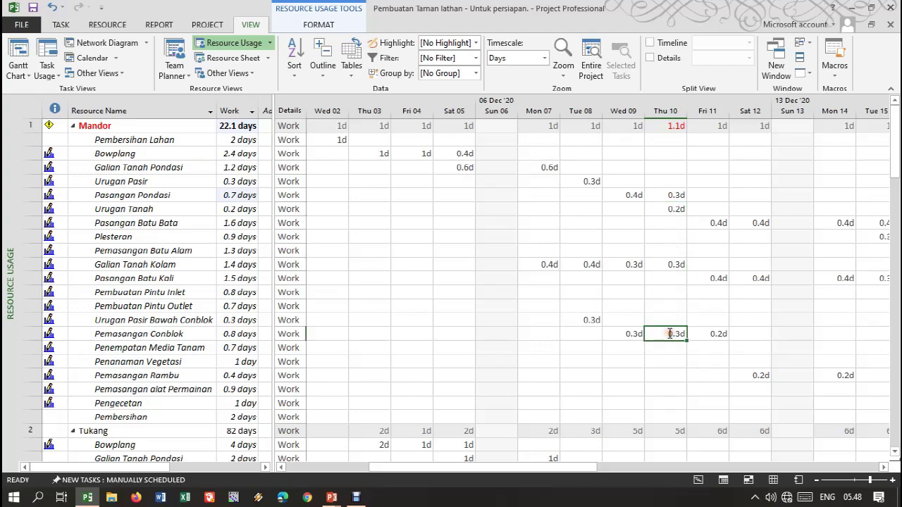
pyautogui.click(675, 209)
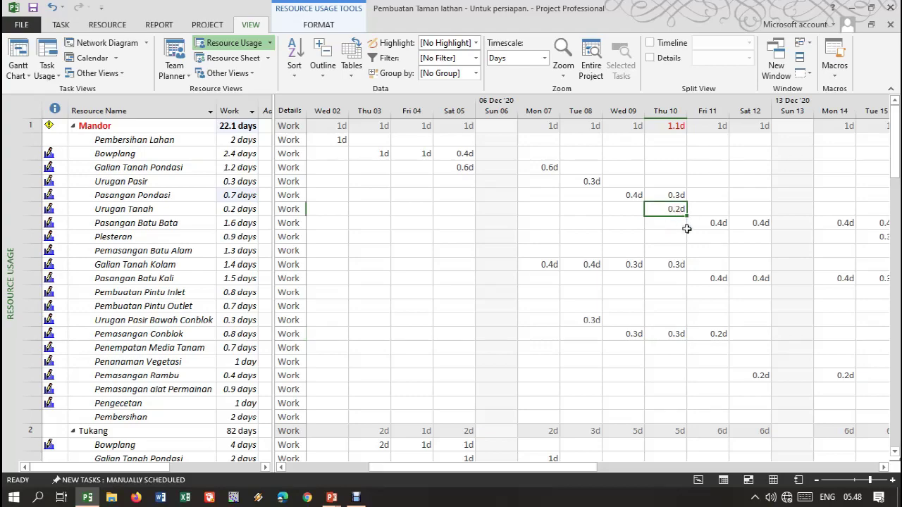
pyautogui.write('.1')
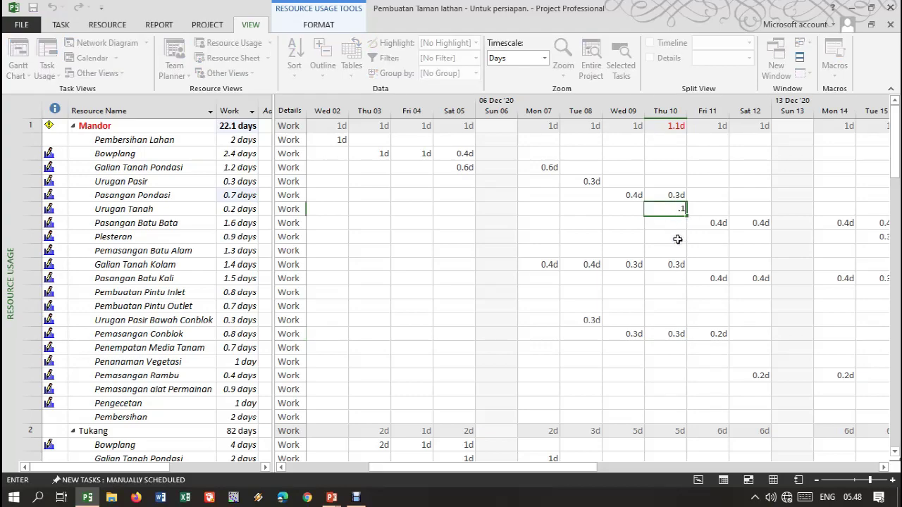
pyautogui.click(678, 239)
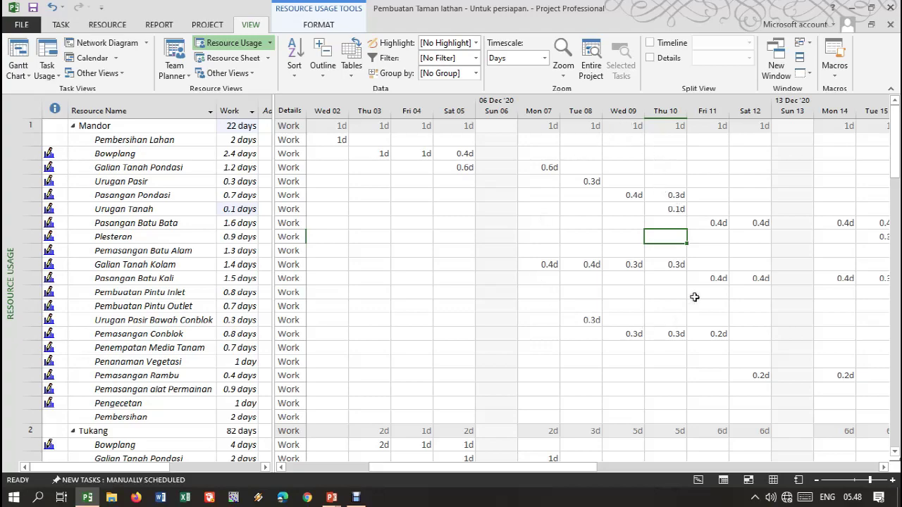
# Open the Resource Graph view and review the allocation of Mandor, Tukang and Pekerja.
pyautogui.scroll(-3, 705, 276)
pyautogui.scroll(3, 705, 275)
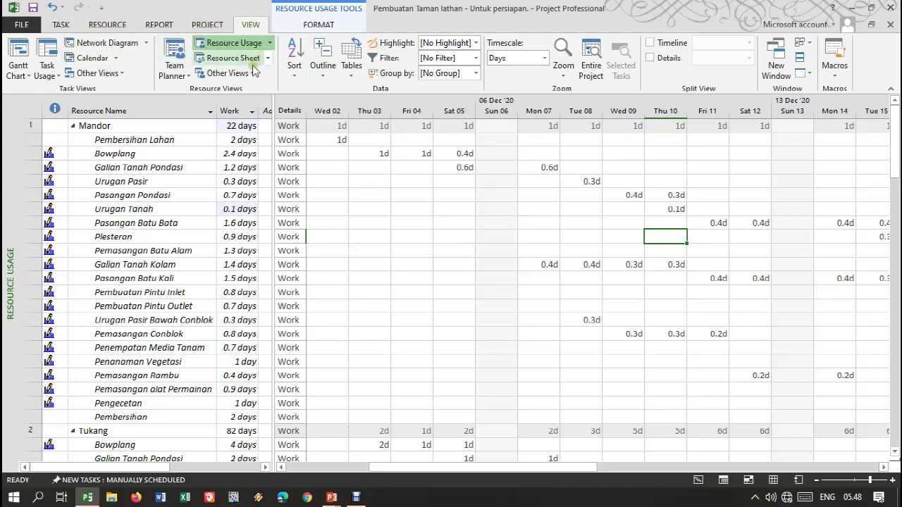
pyautogui.click(227, 72)
pyautogui.click(267, 118)
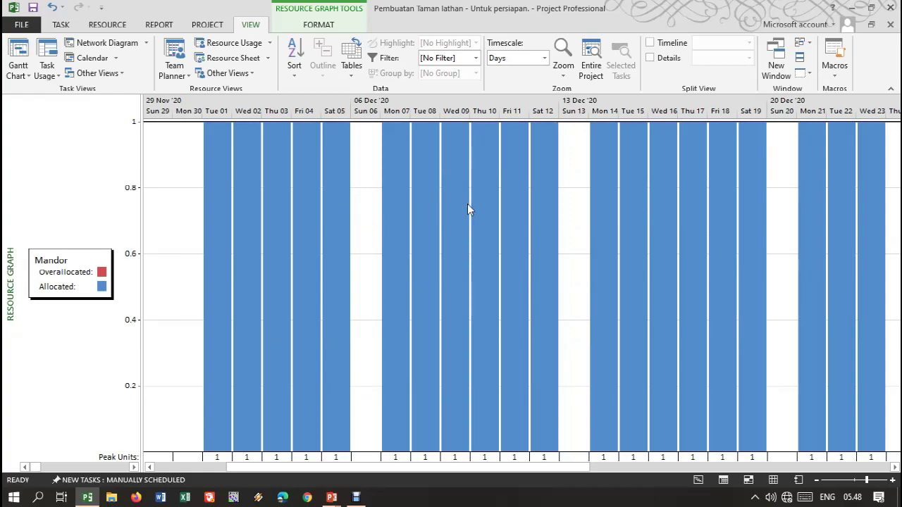
pyautogui.scroll(-1, 467, 204)
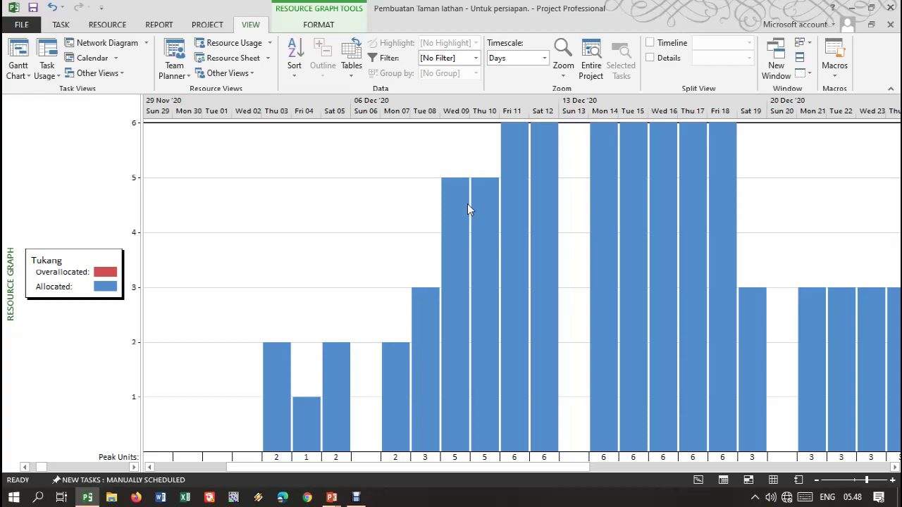
pyautogui.scroll(-1, 467, 203)
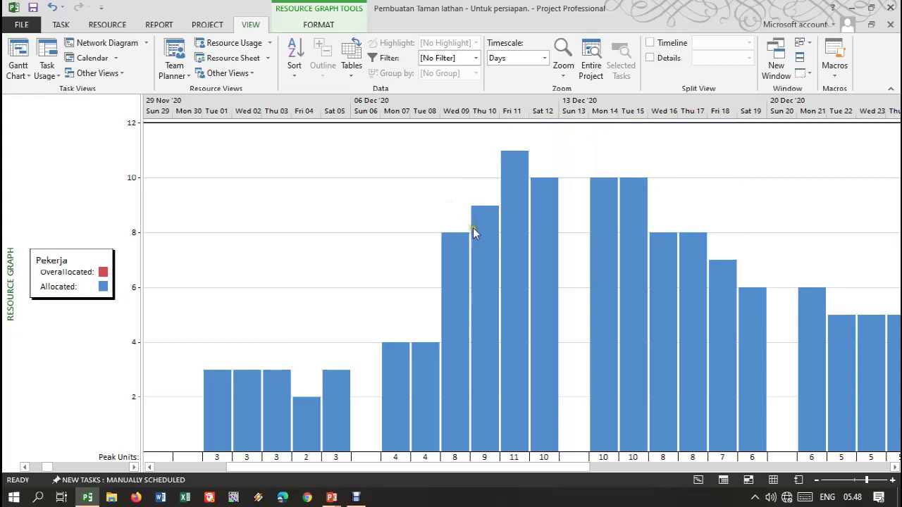
pyautogui.scroll(-2, 473, 228)
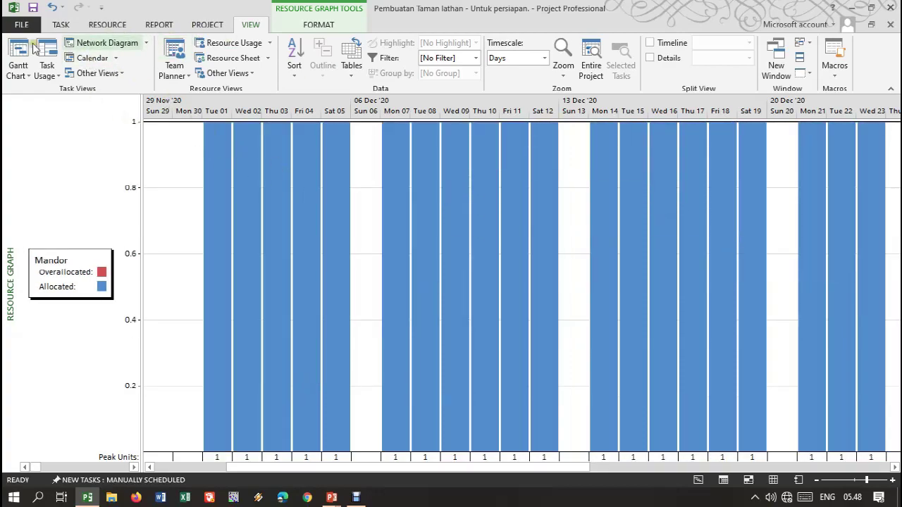
# Return to the Gantt chart and review the task bars against the baseline, from Pekerjaan Pembuatan Taman to Pemasangan Conblok.
pyautogui.click(21, 47)
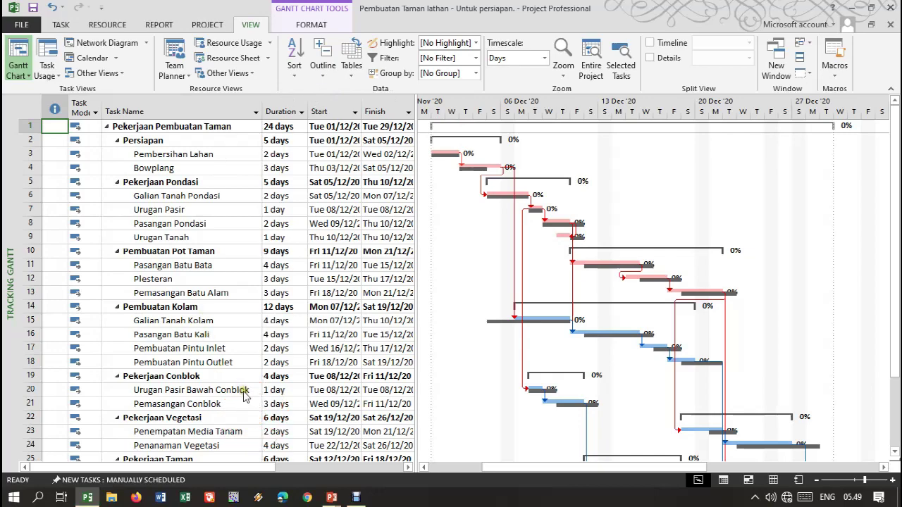
pyautogui.click(321, 339)
pyautogui.click(246, 301)
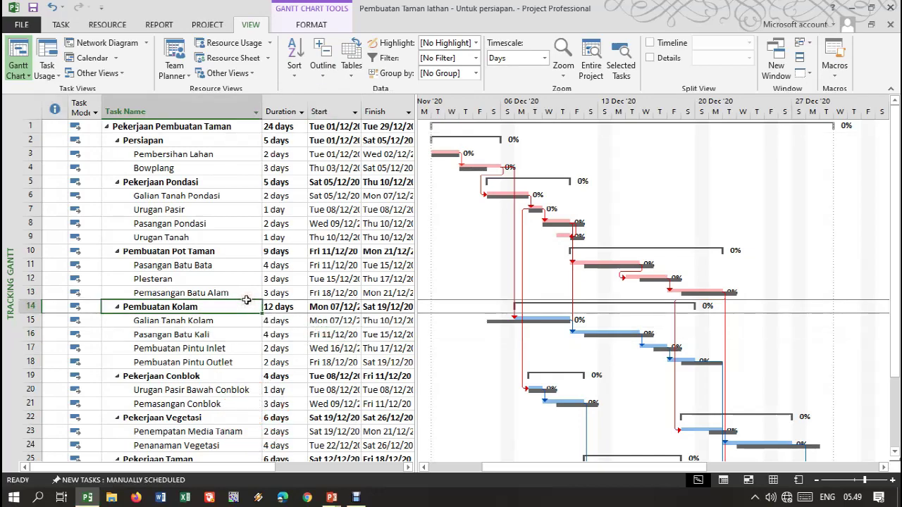
pyautogui.click(242, 265)
pyautogui.click(241, 238)
pyautogui.click(223, 154)
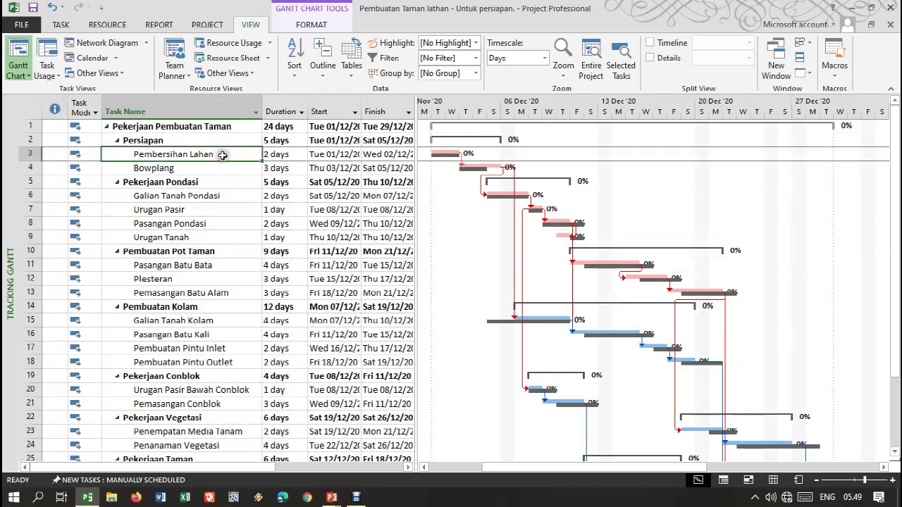
pyautogui.click(224, 126)
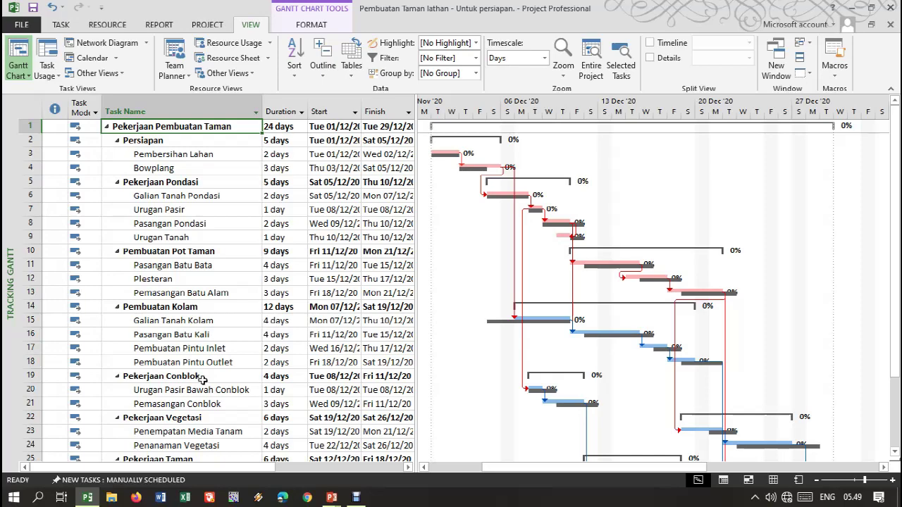
pyautogui.click(192, 403)
pyautogui.click(212, 307)
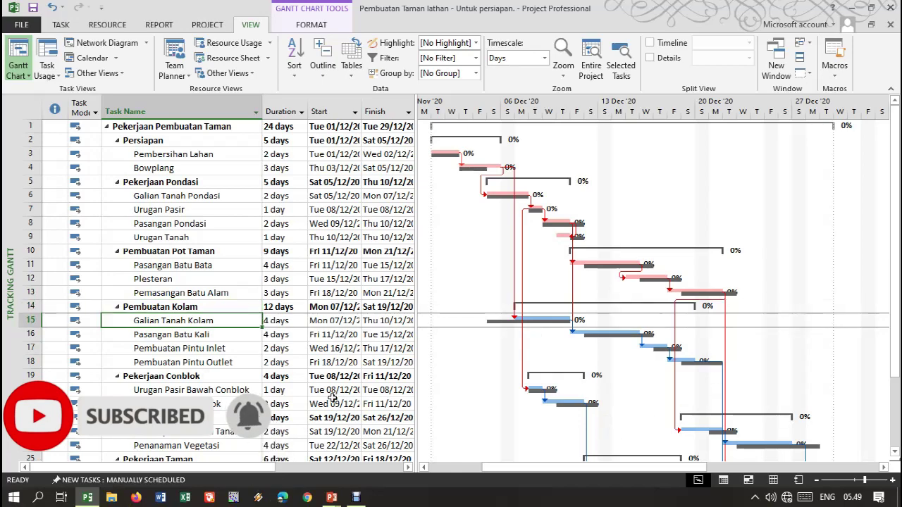
pyautogui.click(205, 364)
pyautogui.click(193, 279)
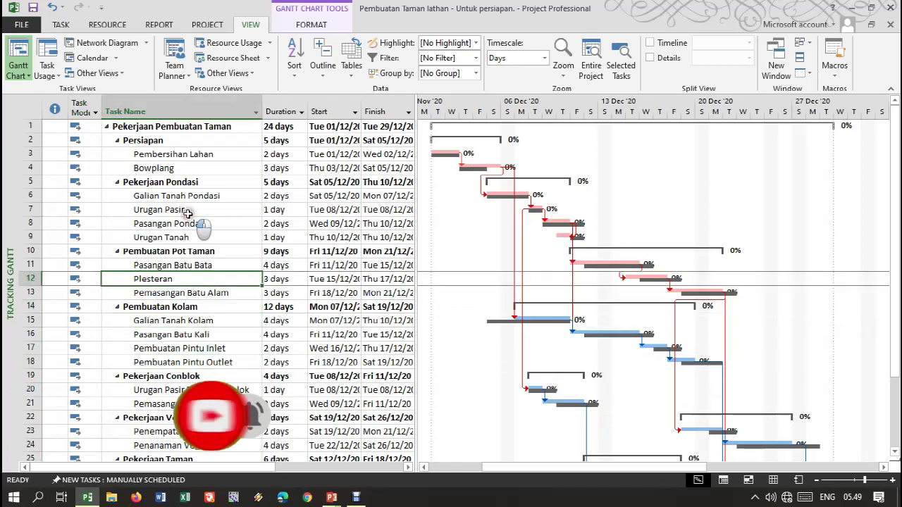
pyautogui.click(188, 210)
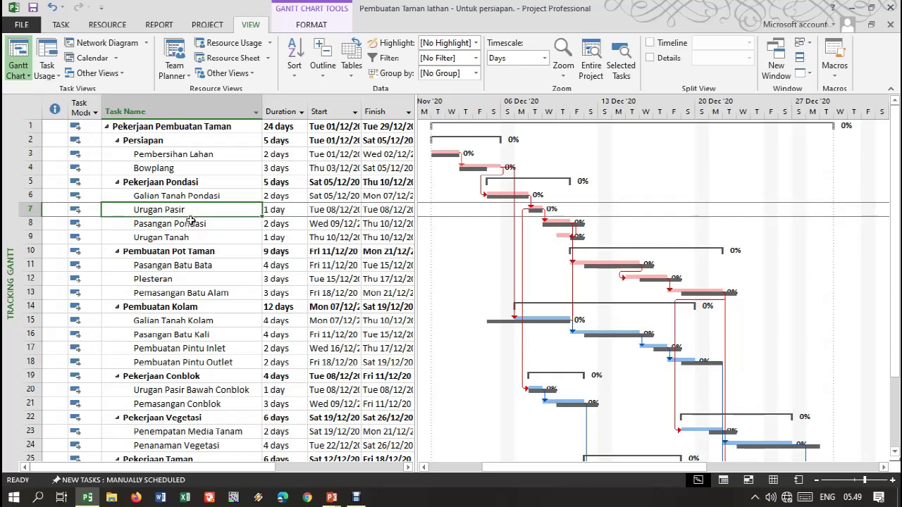
pyautogui.click(243, 347)
pyautogui.click(222, 377)
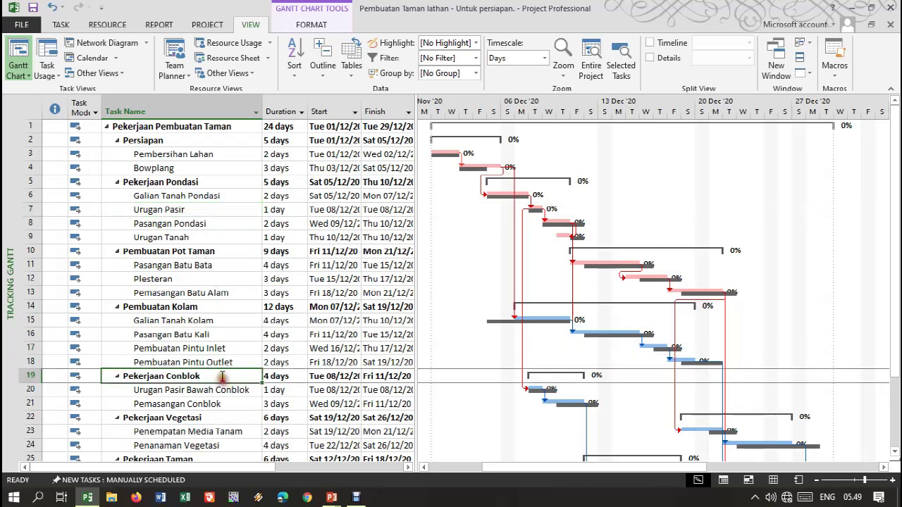
pyautogui.click(237, 326)
pyautogui.click(206, 266)
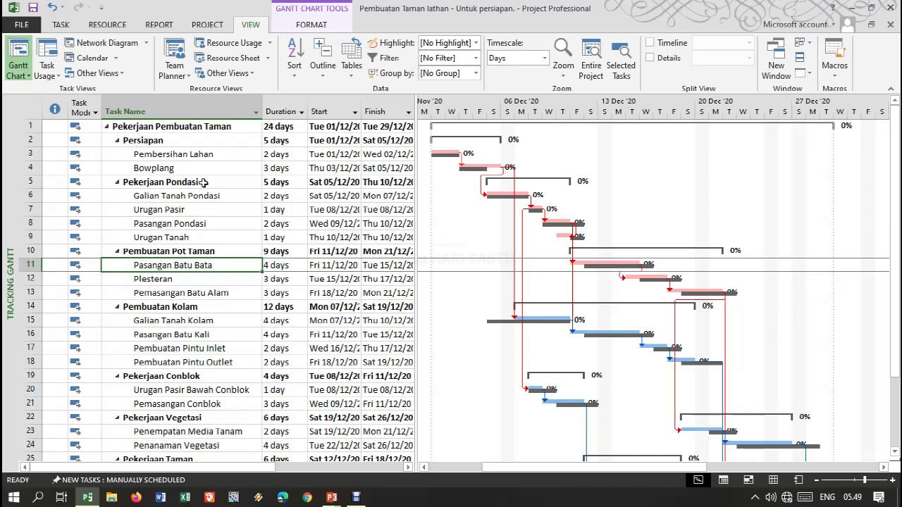
pyautogui.click(222, 343)
pyautogui.click(217, 292)
pyautogui.click(209, 227)
pyautogui.click(208, 182)
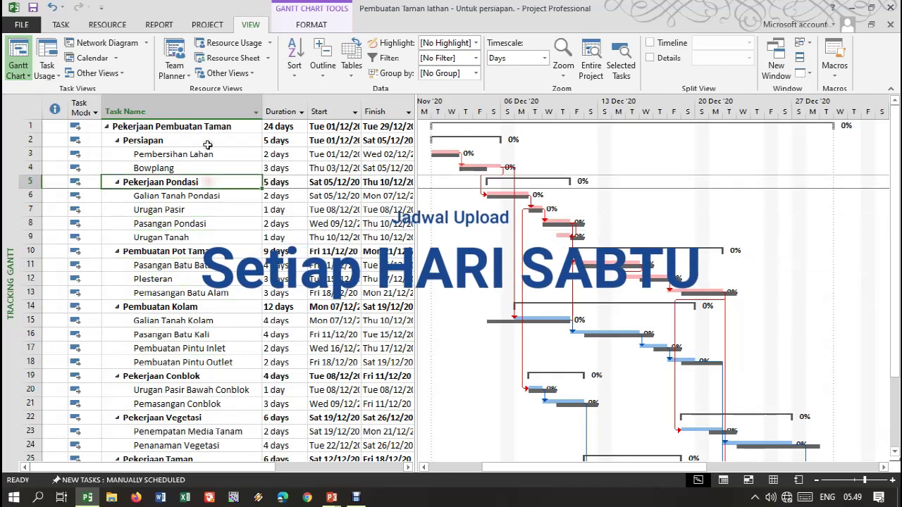
pyautogui.click(220, 348)
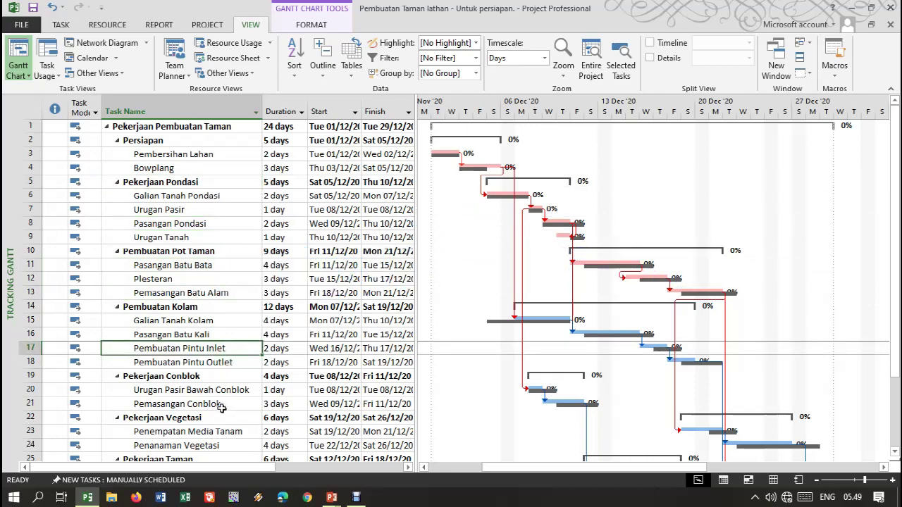